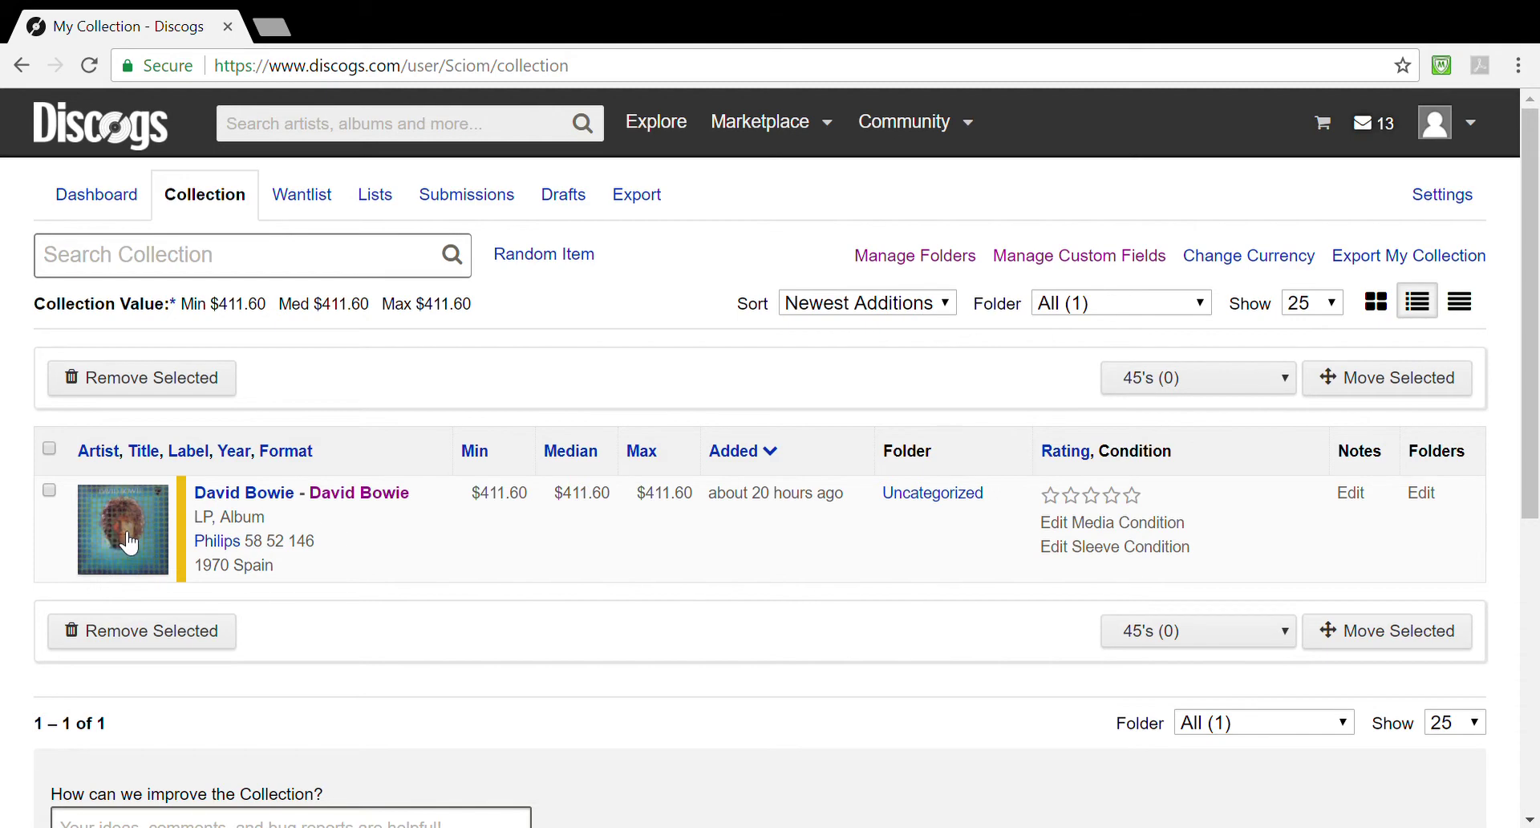
Step: Open the David Bowie album from the collection, add a second copy of it and remove that copy again
left_click(127, 541)
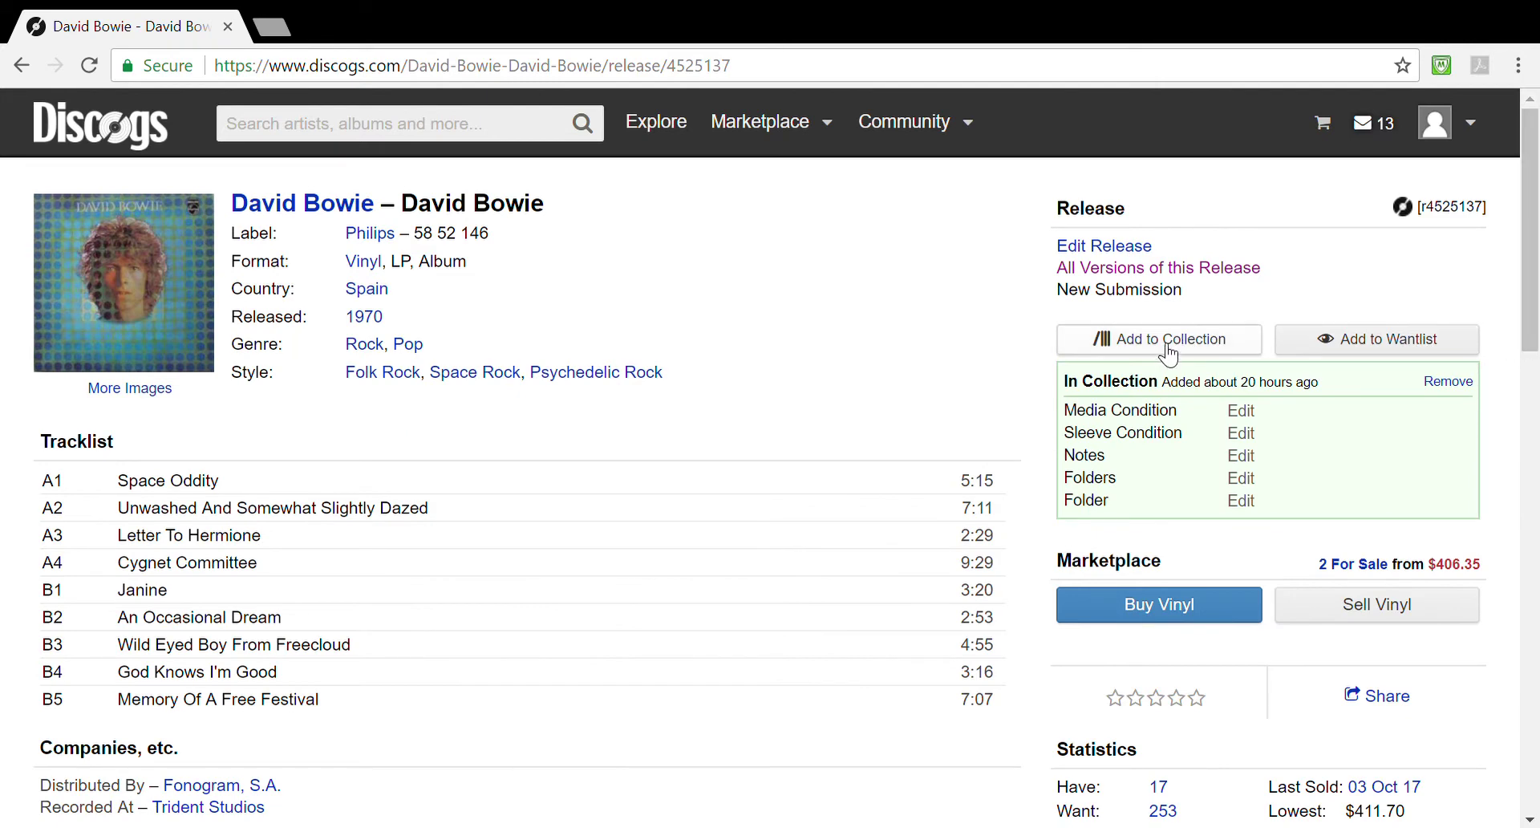
left_click(1169, 344)
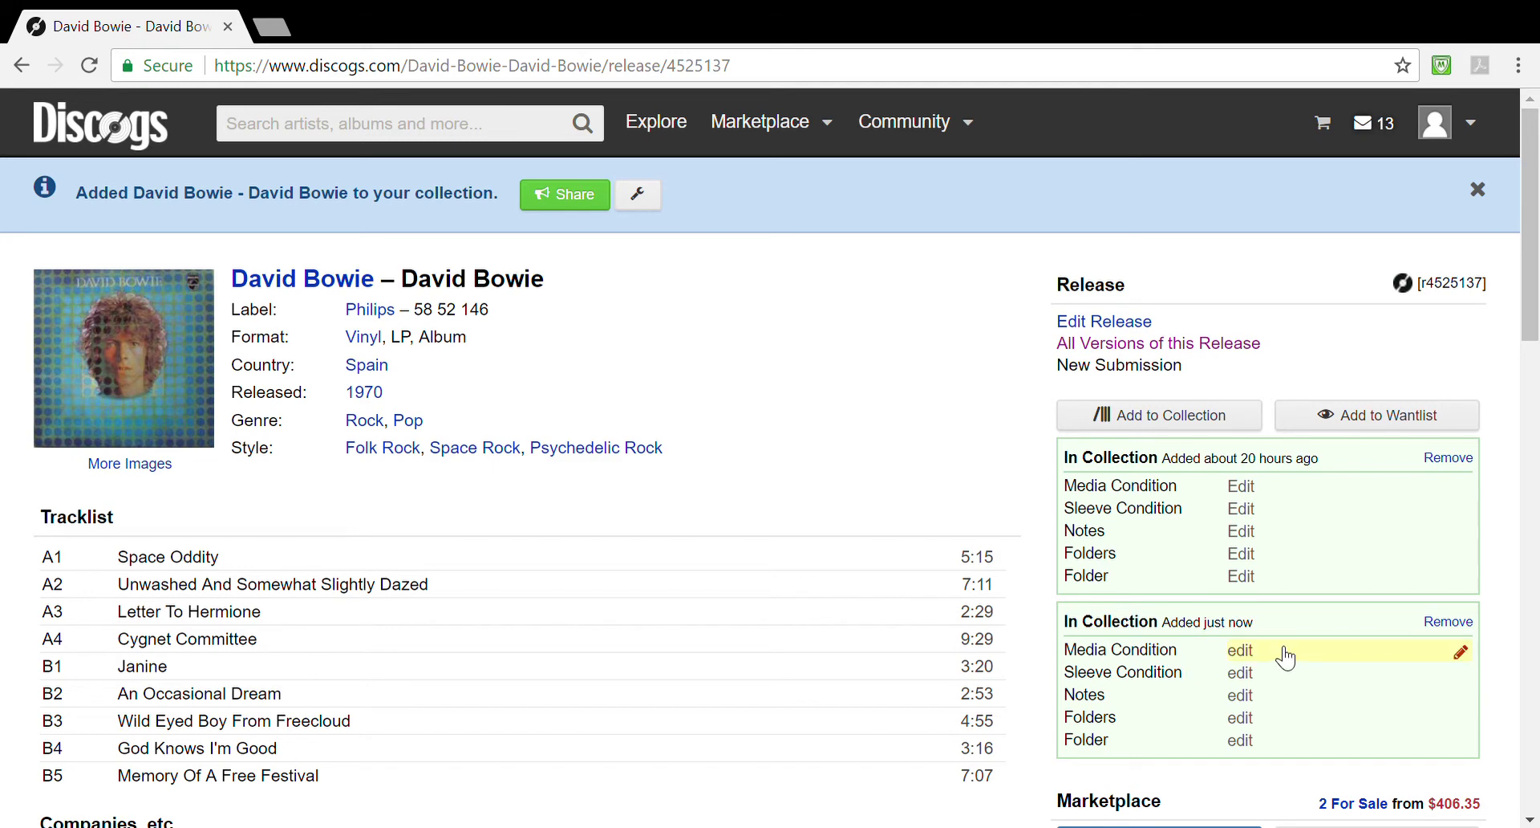
left_click(1457, 624)
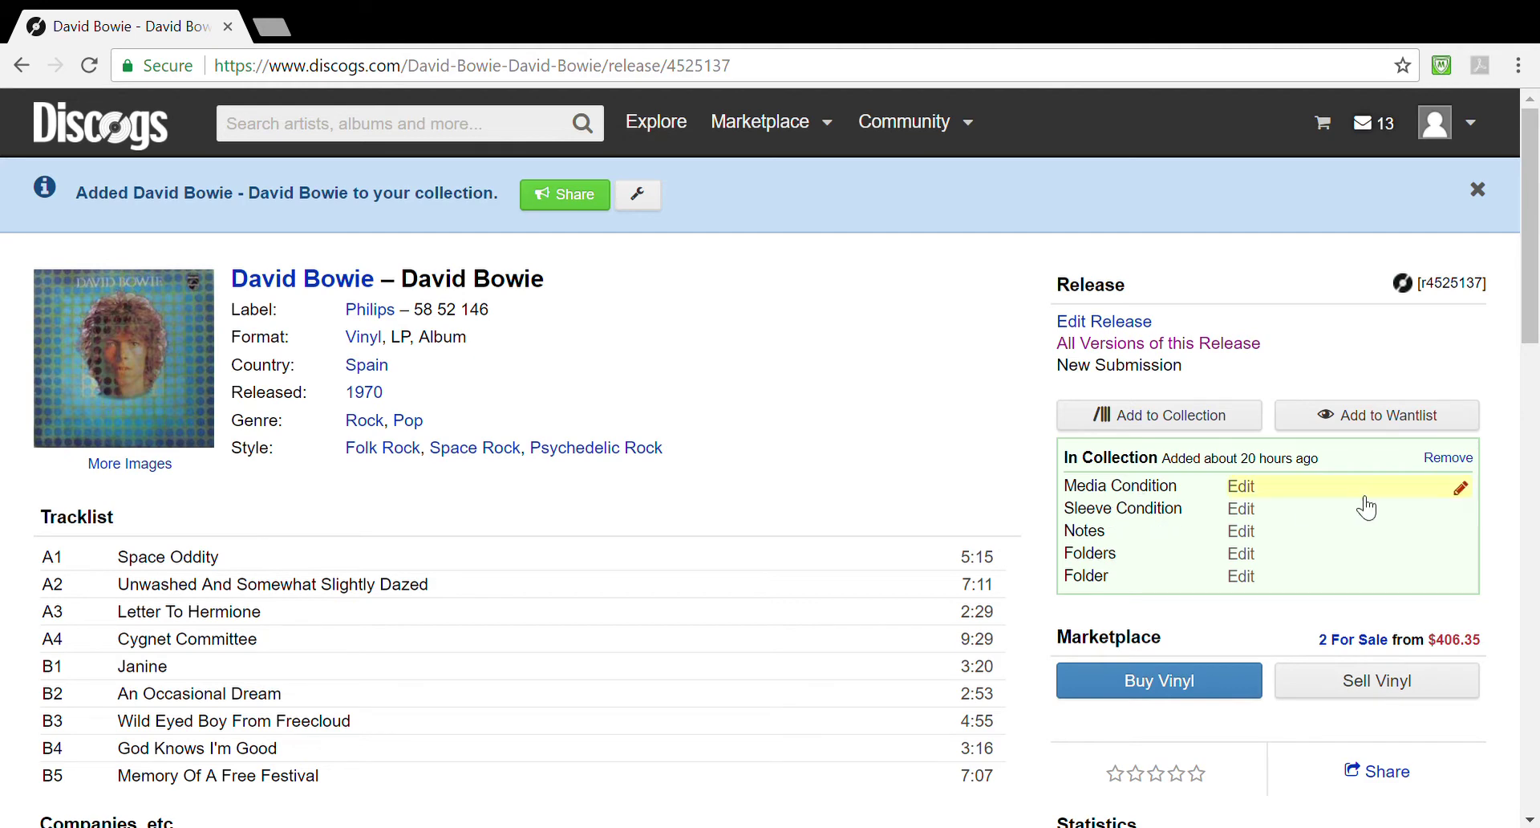
Step: Examine the Media Condition, Sleeve Condition, Notes and Folders fields of the collected copy without changing them
left_click(1462, 490)
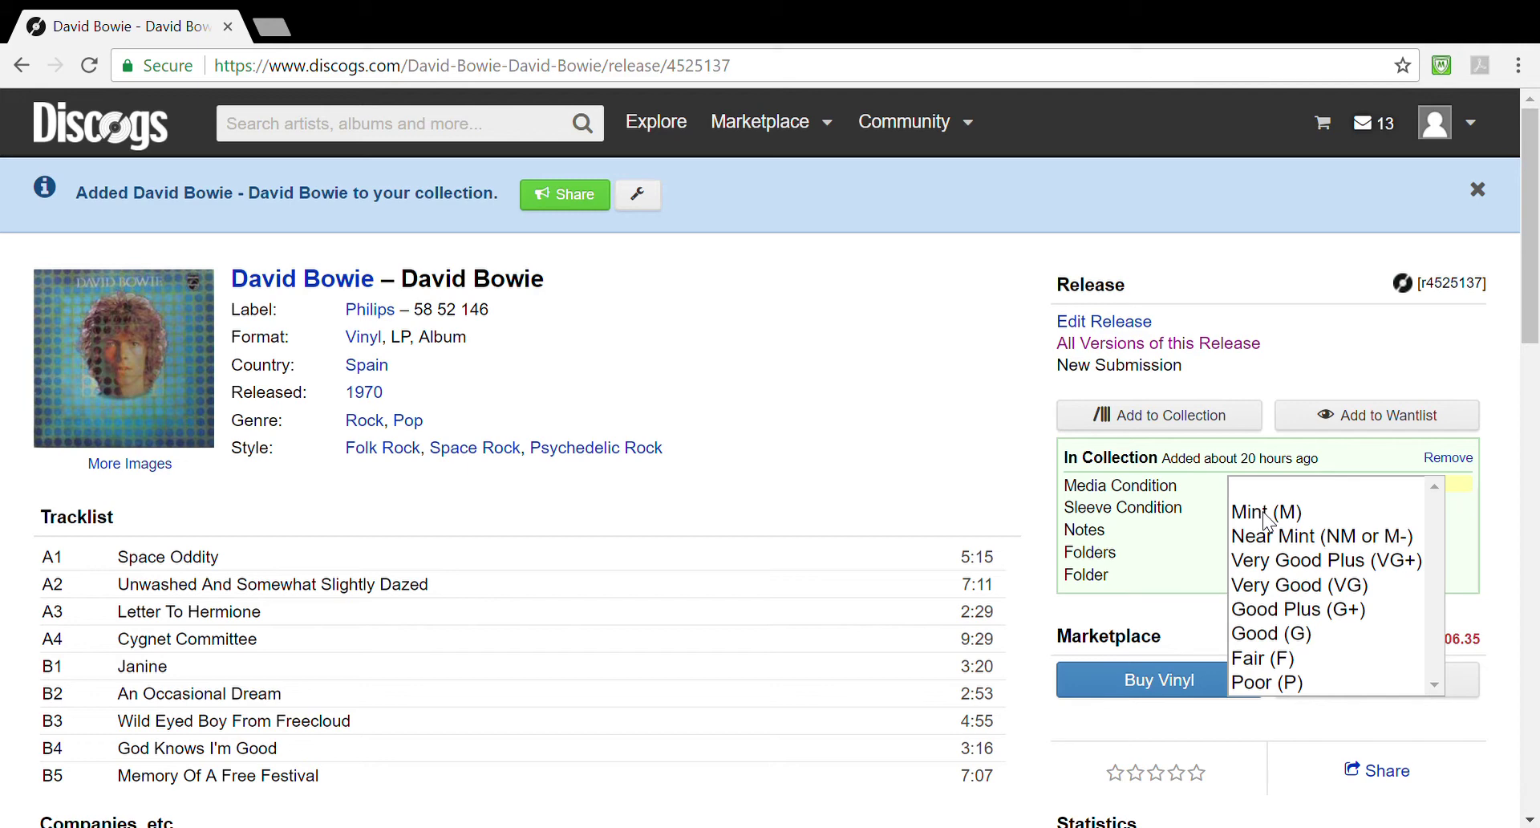
left_click(1364, 493)
left_click(1464, 515)
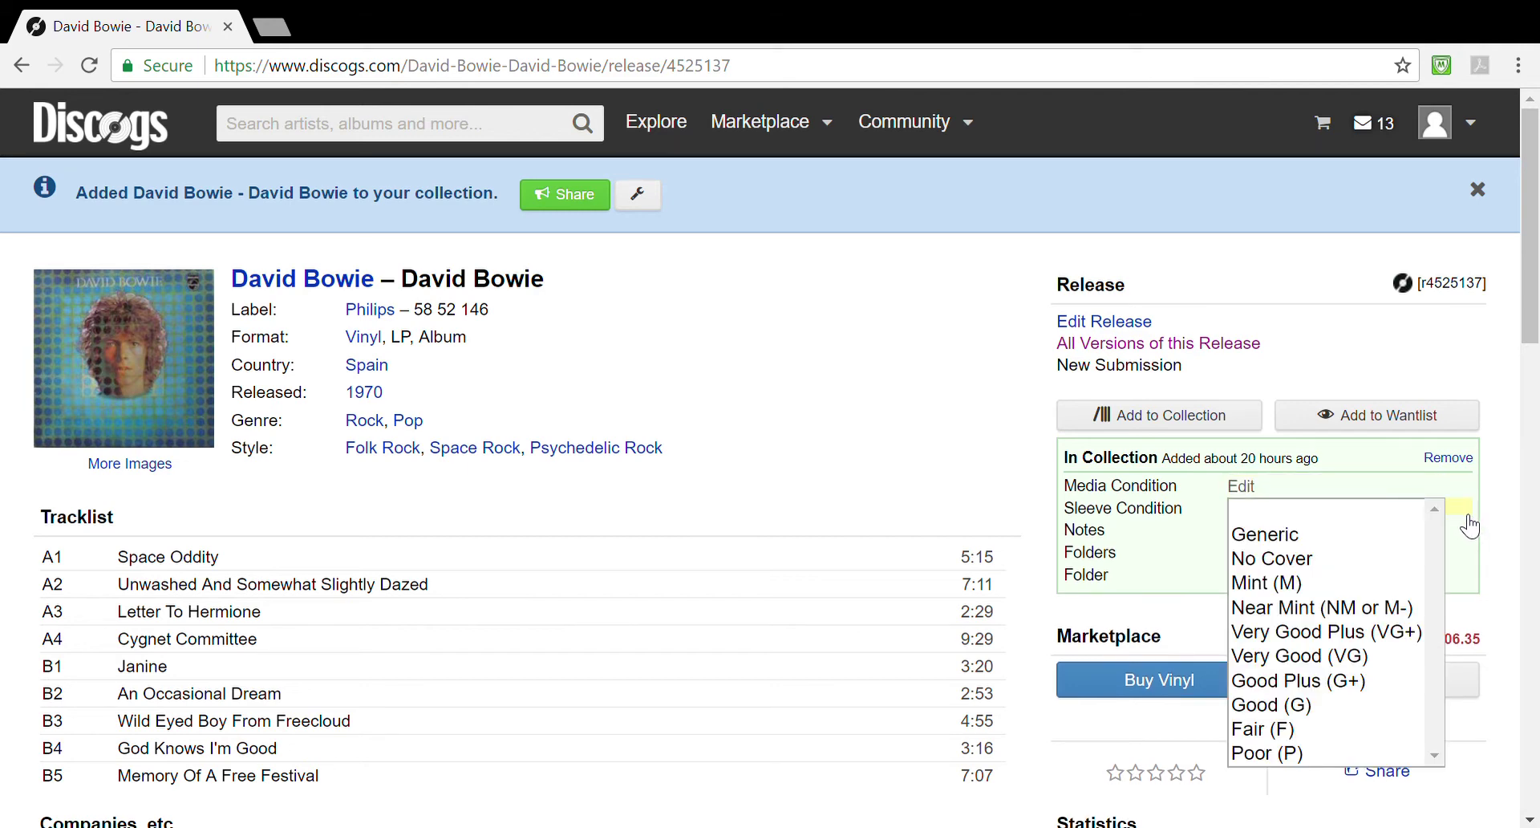
left_click(1462, 517)
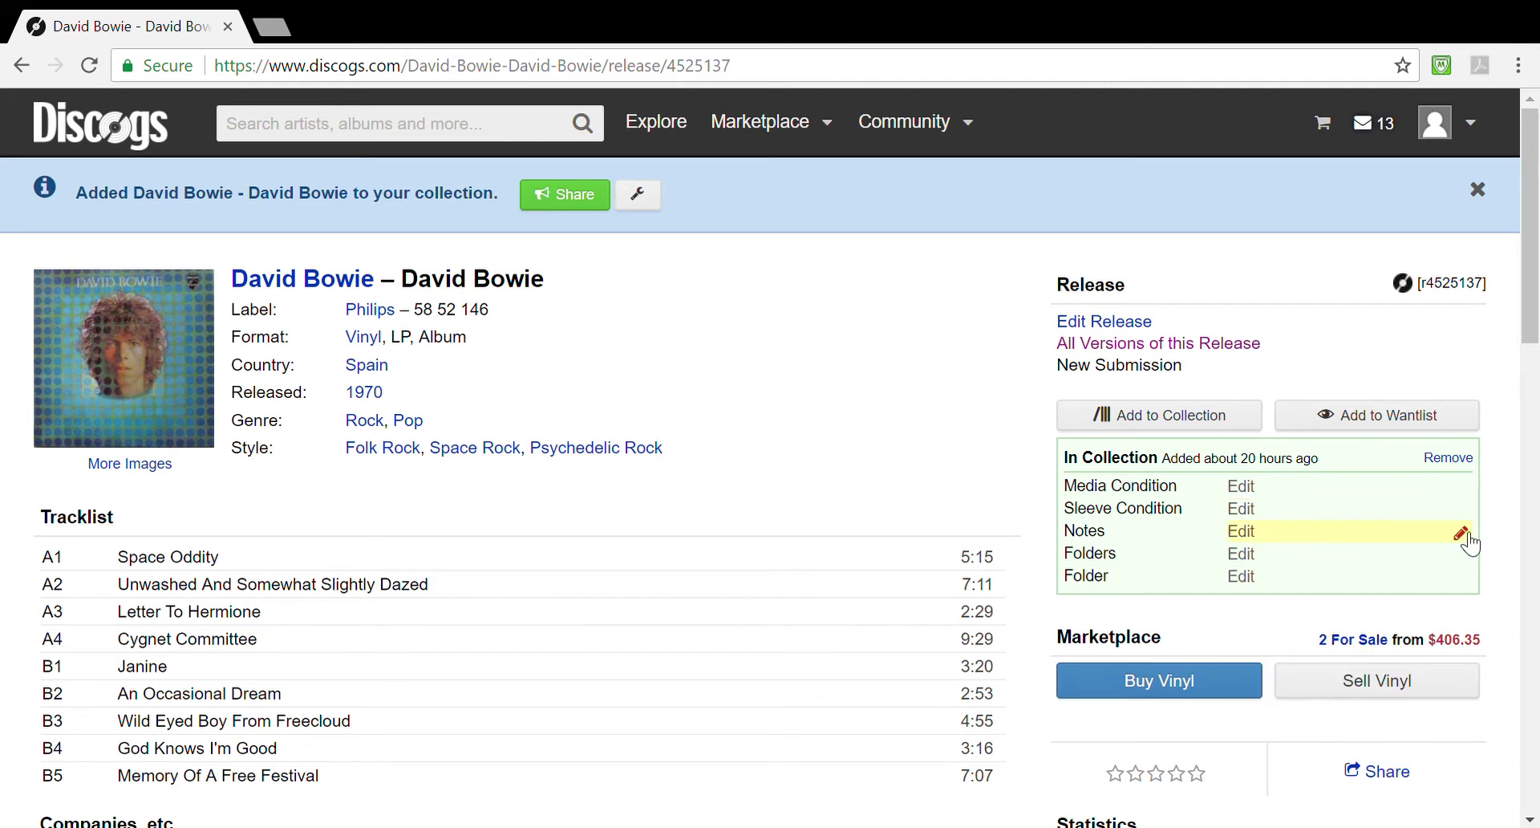
left_click(1466, 539)
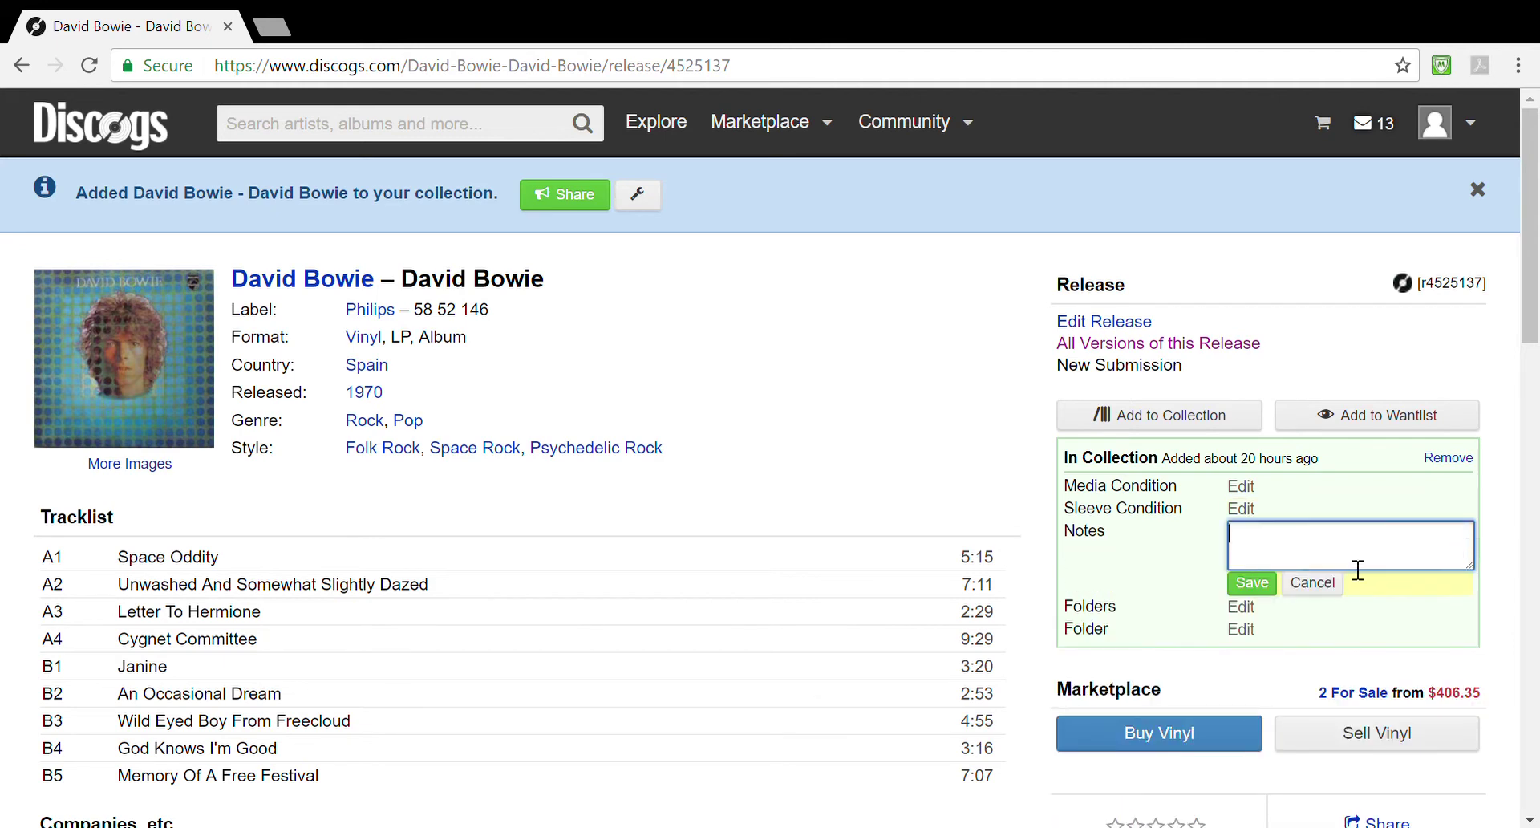
left_click(1269, 586)
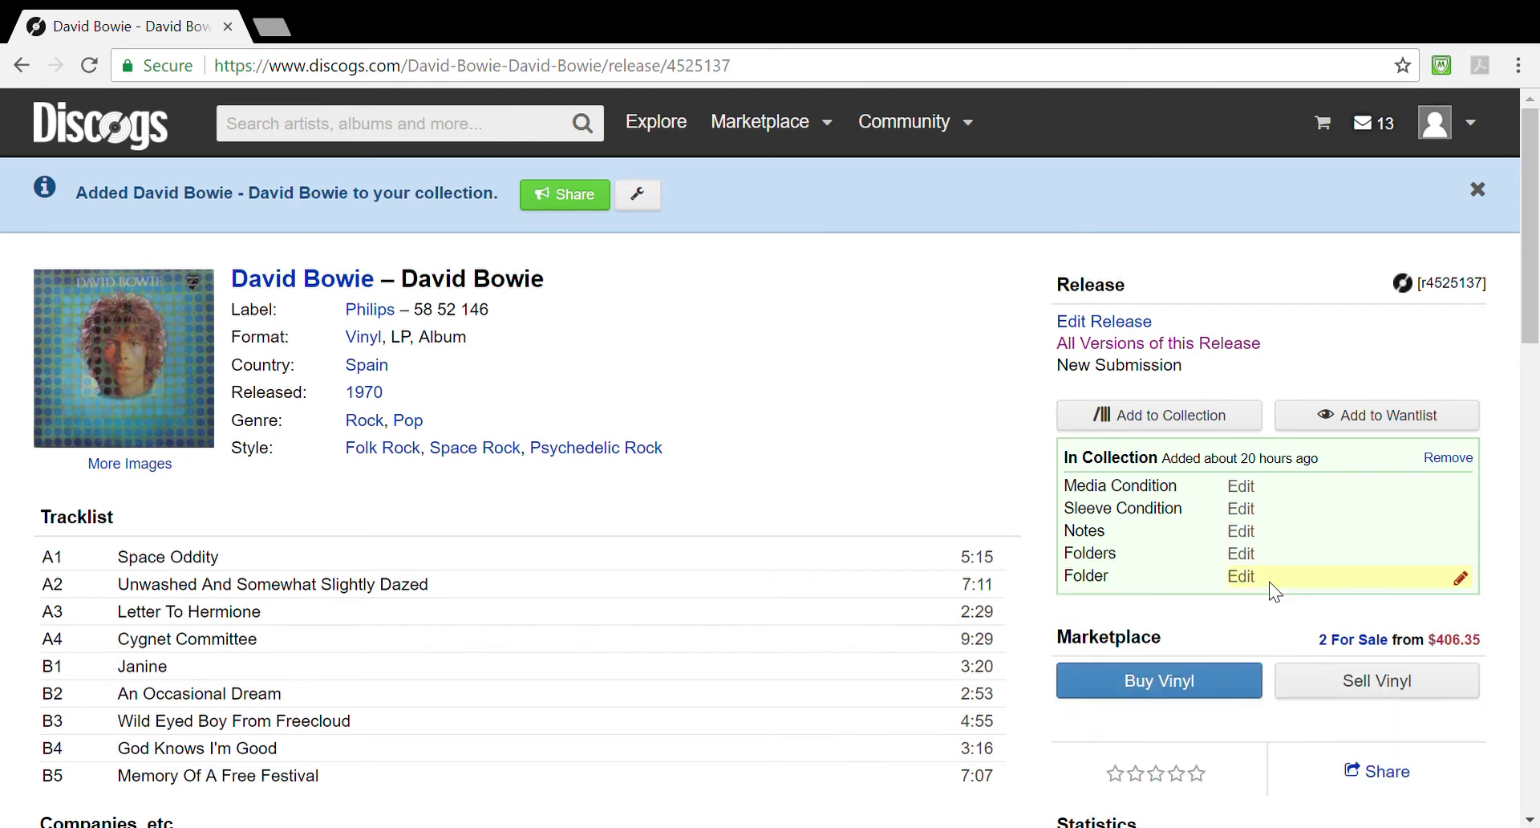
left_click(1462, 575)
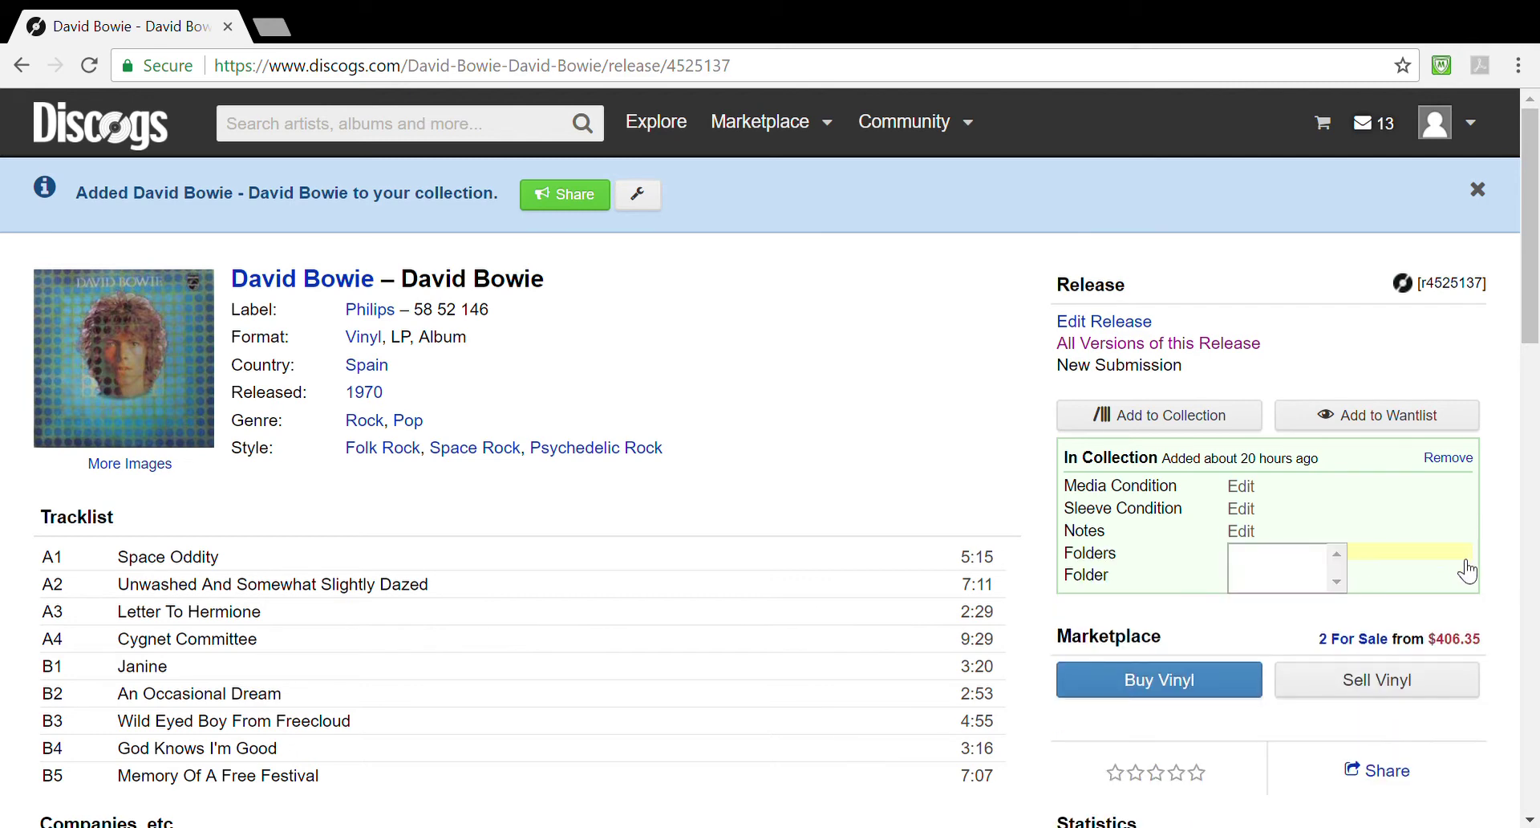
left_click(1261, 574)
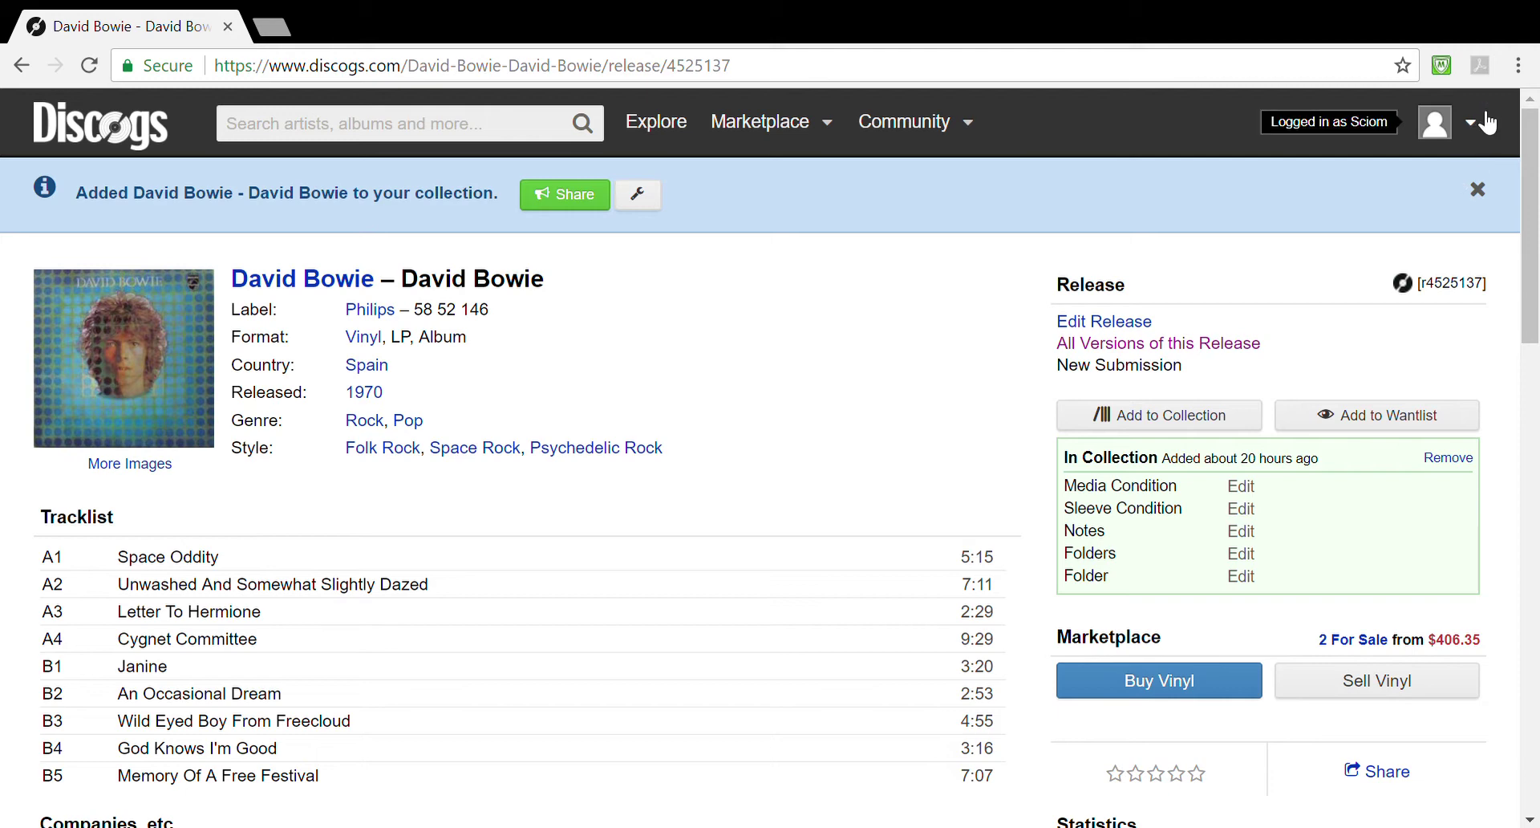
Step: Go back to the collection and open its custom field settings
left_click(1474, 125)
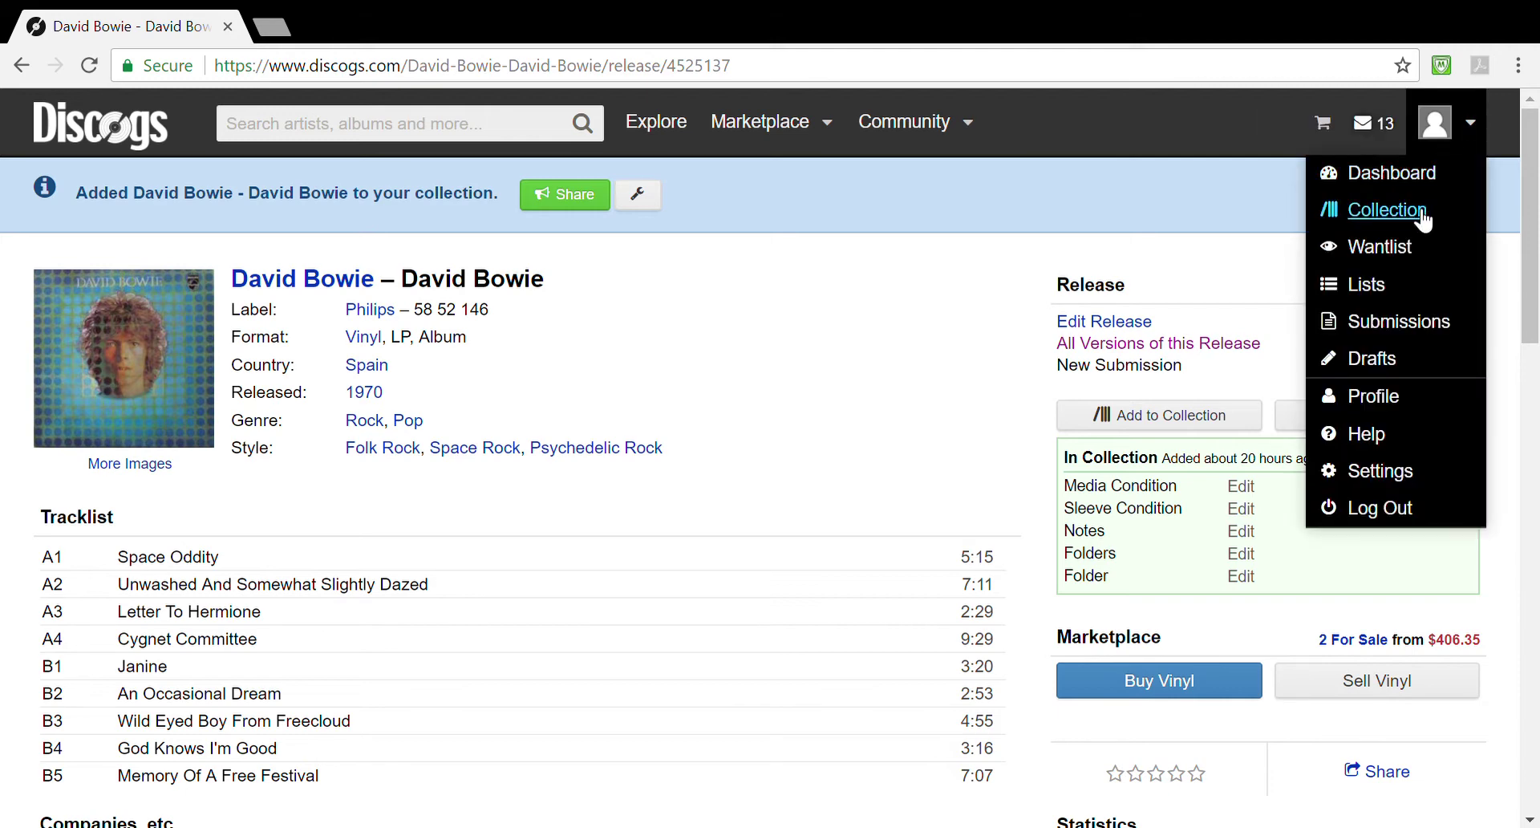
left_click(1421, 213)
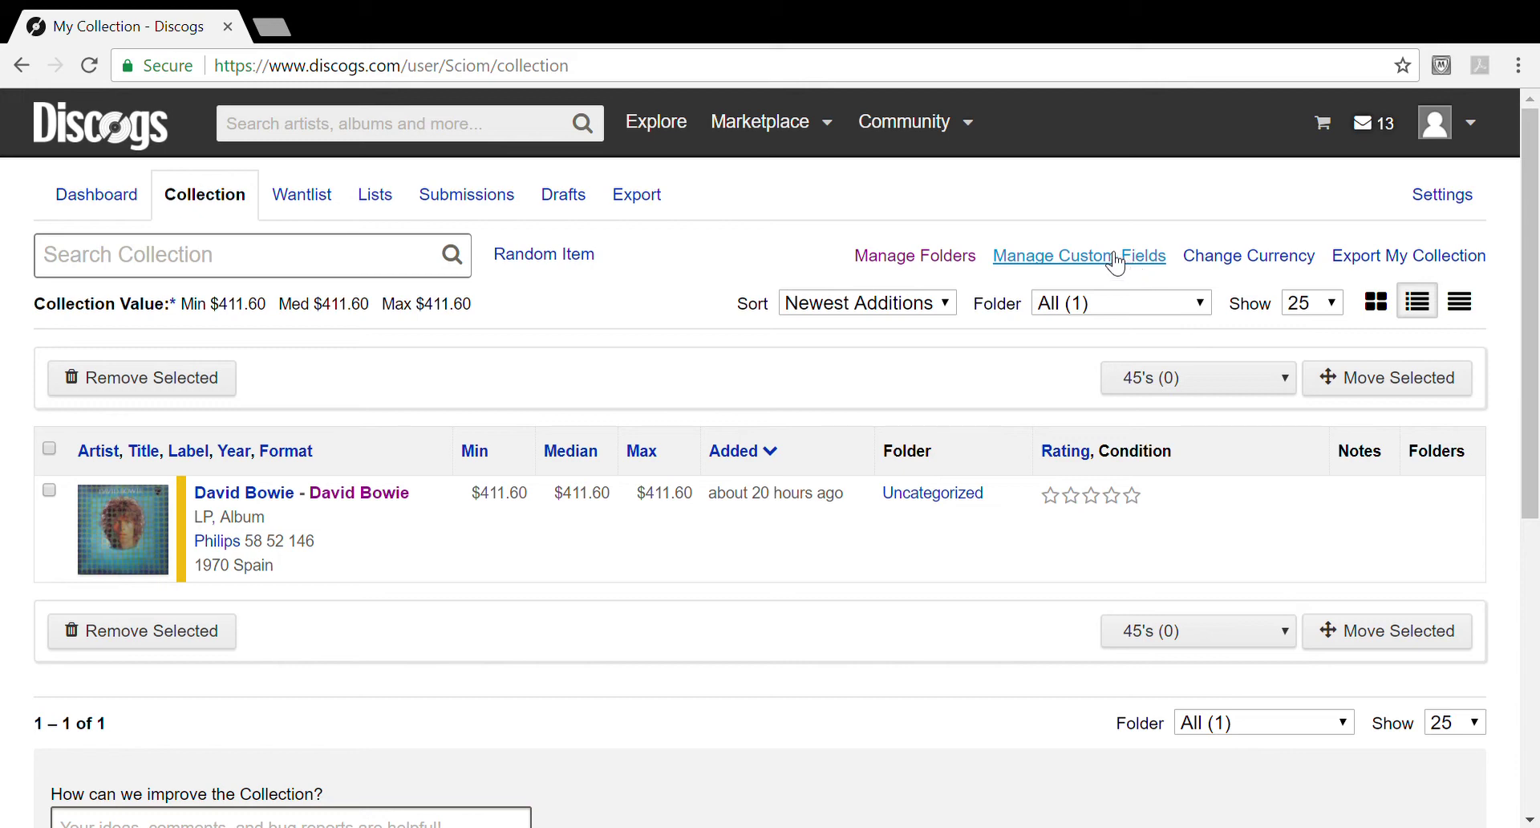
left_click(1105, 258)
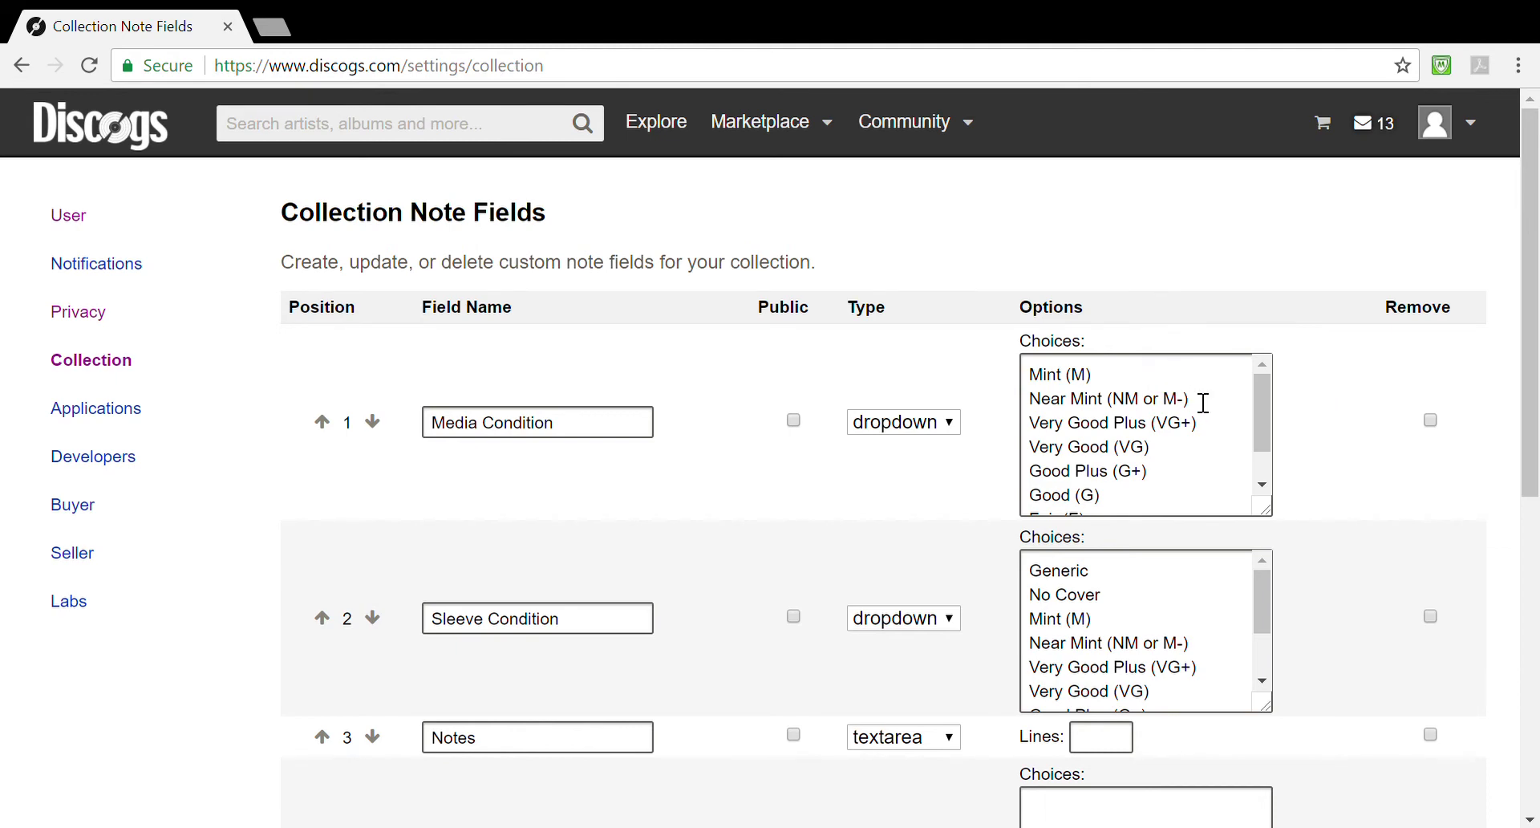
Step: Add the choice "Good Minus (g-)" between Good (G) and Fair (F) in the Media Condition field
scroll(1378, 445, "down", 3)
scroll(1378, 445, "up", 3)
mouse_move(1258, 397)
left_mouse_down()
mouse_move(1264, 425)
mouse_move(1258, 402)
left_mouse_up()
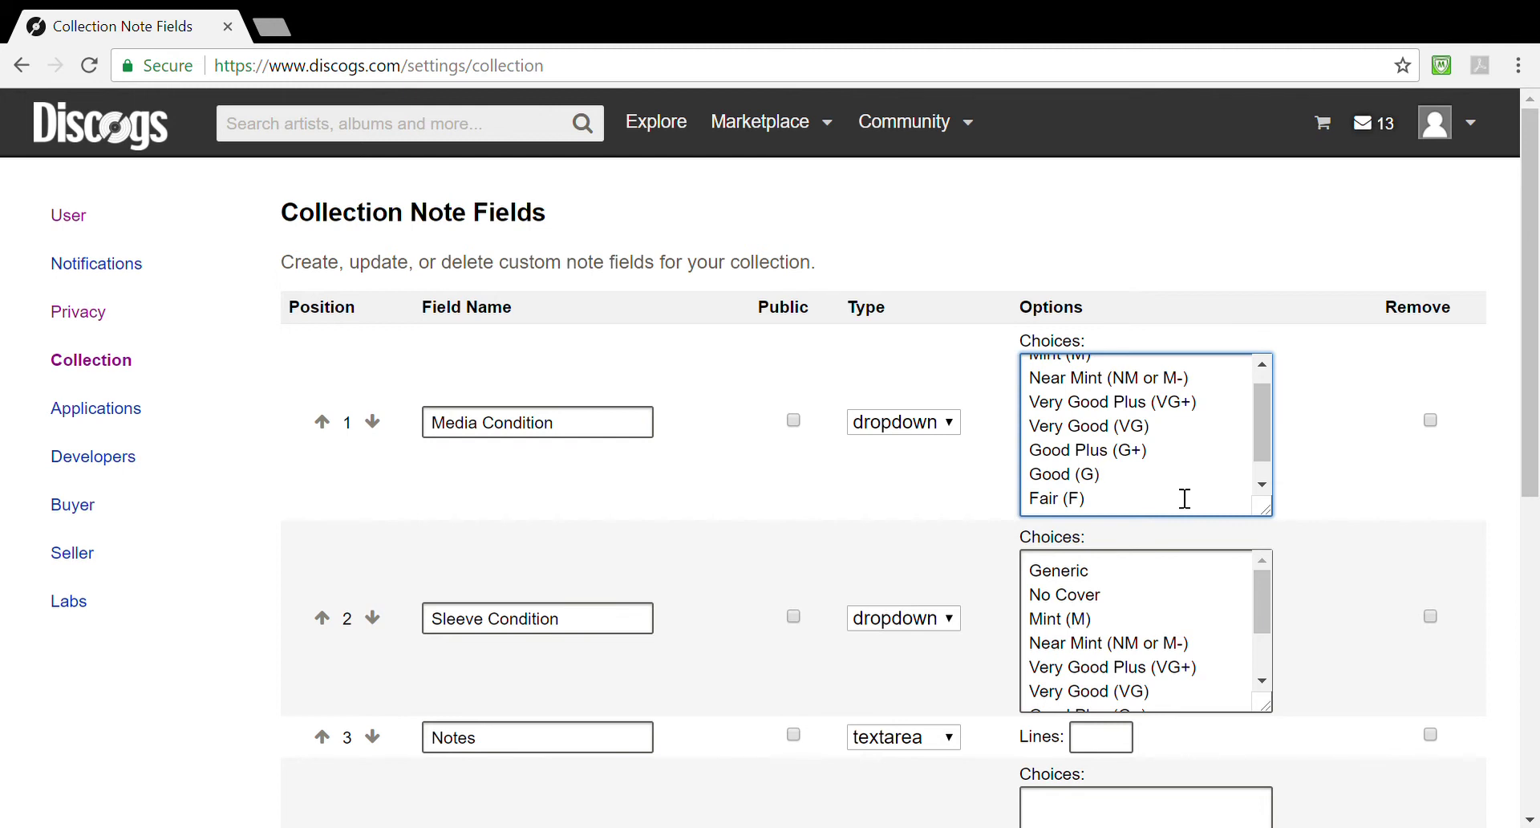
key("Return")
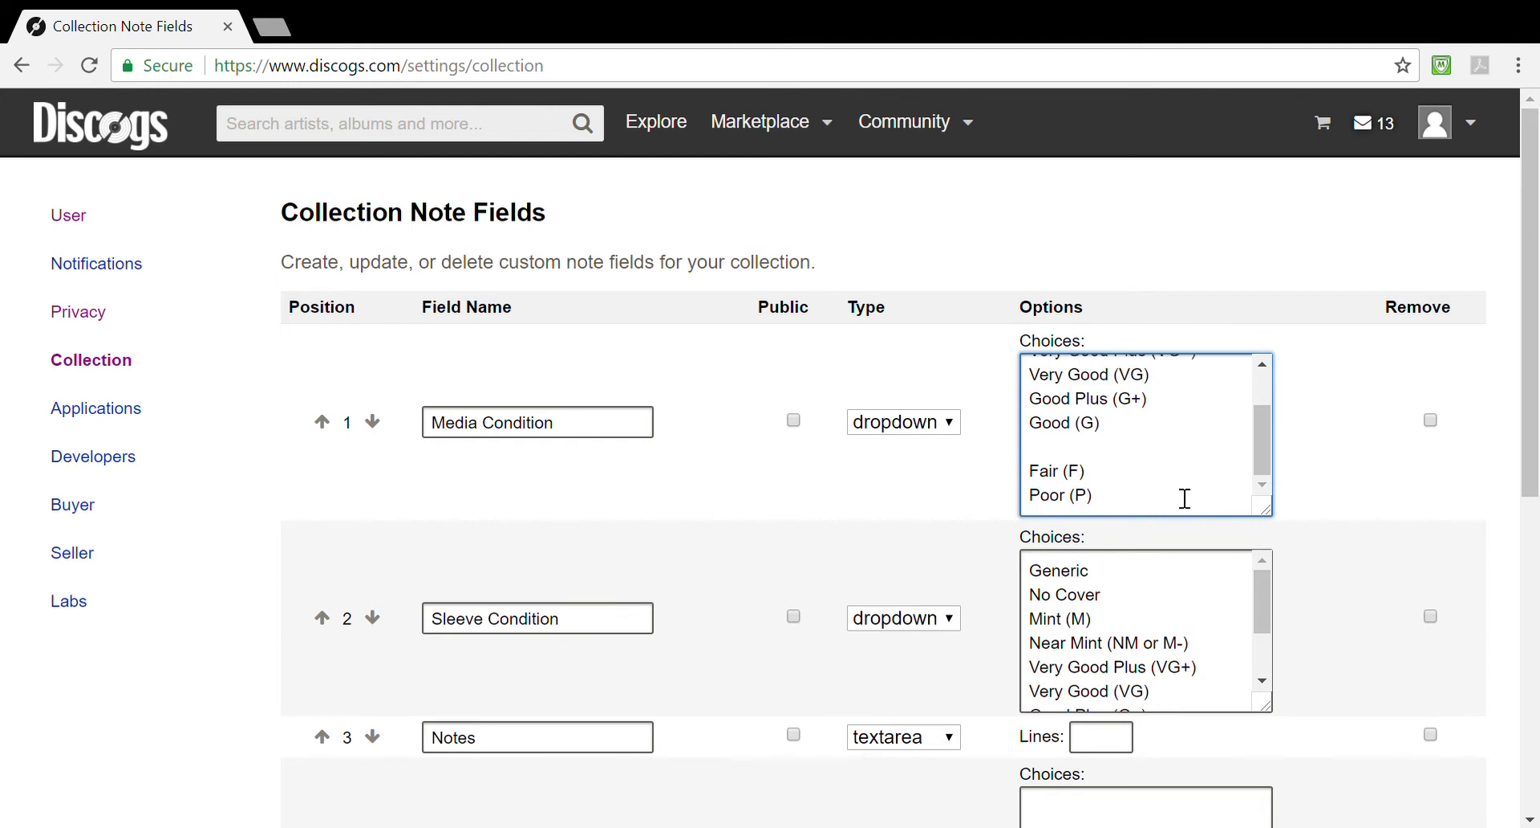
type("Good Minus (g-)")
Step: Delete the choice Poor (P) from the Media Condition field
scroll(1217, 430, "down", 3)
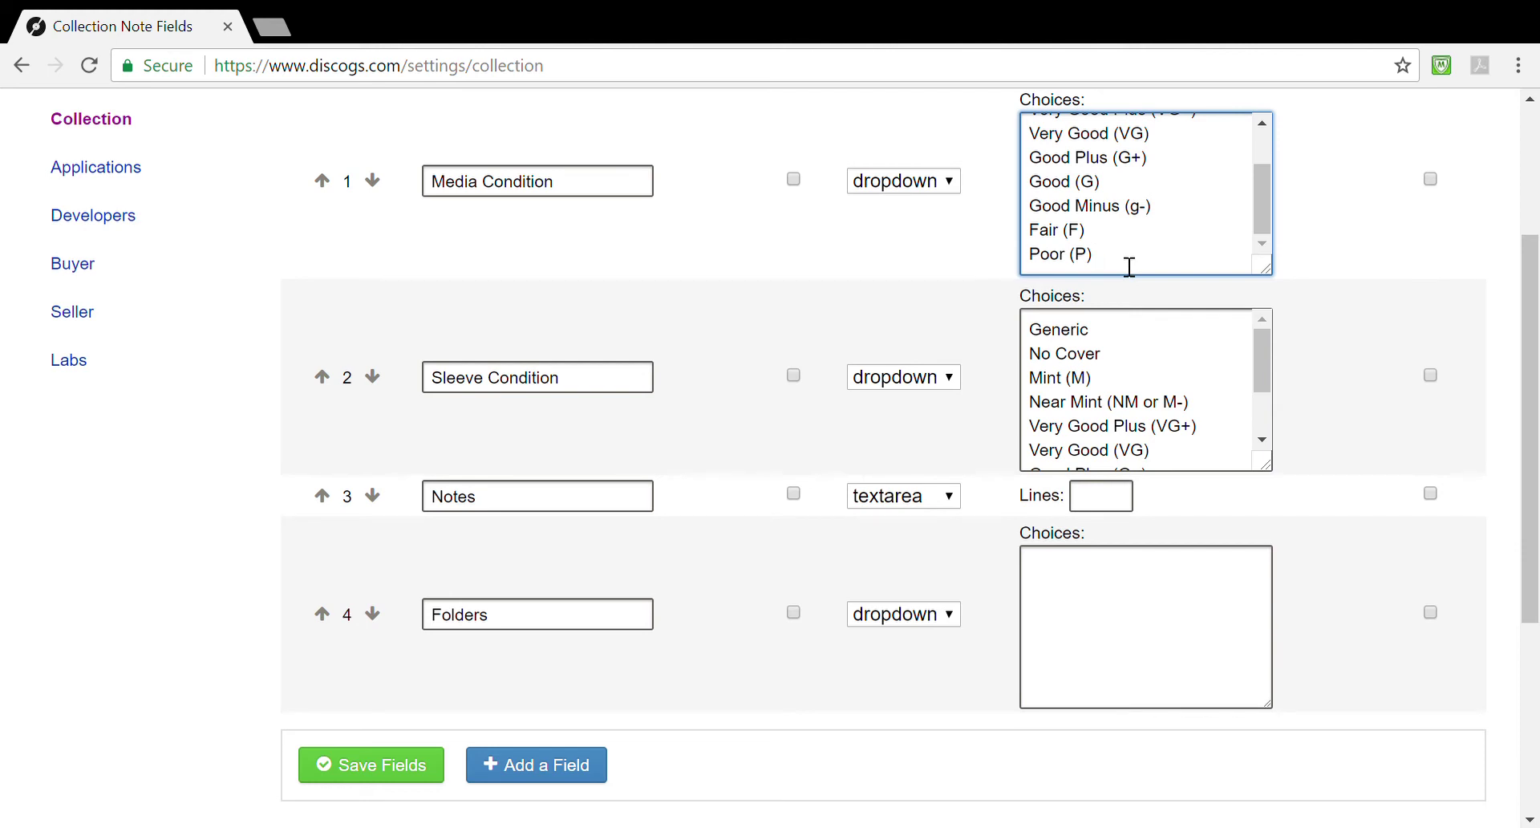
key("BackSpace")
key("BackSpace")
key("BackSpace")
key("BackSpace")
key("BackSpace")
key("BackSpace")
key("BackSpace")
key("BackSpace")
Step: Set the Notes text area to 5 lines
left_click(1113, 511)
type("4")
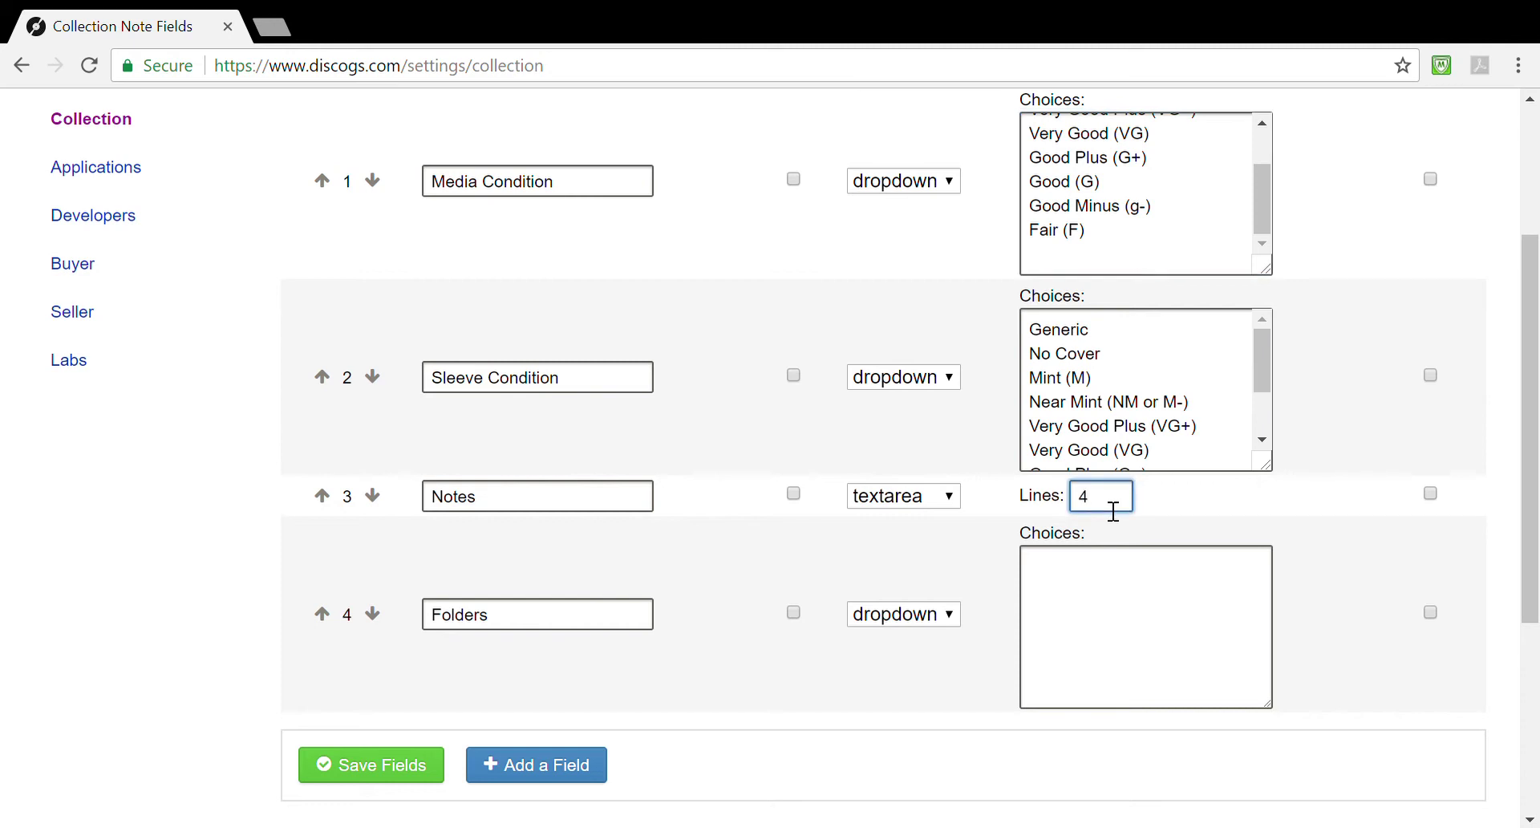
key("BackSpace")
type("5")
Step: Add a new text area field named "paid" below the Folders field
scroll(1532, 551, "down", 1)
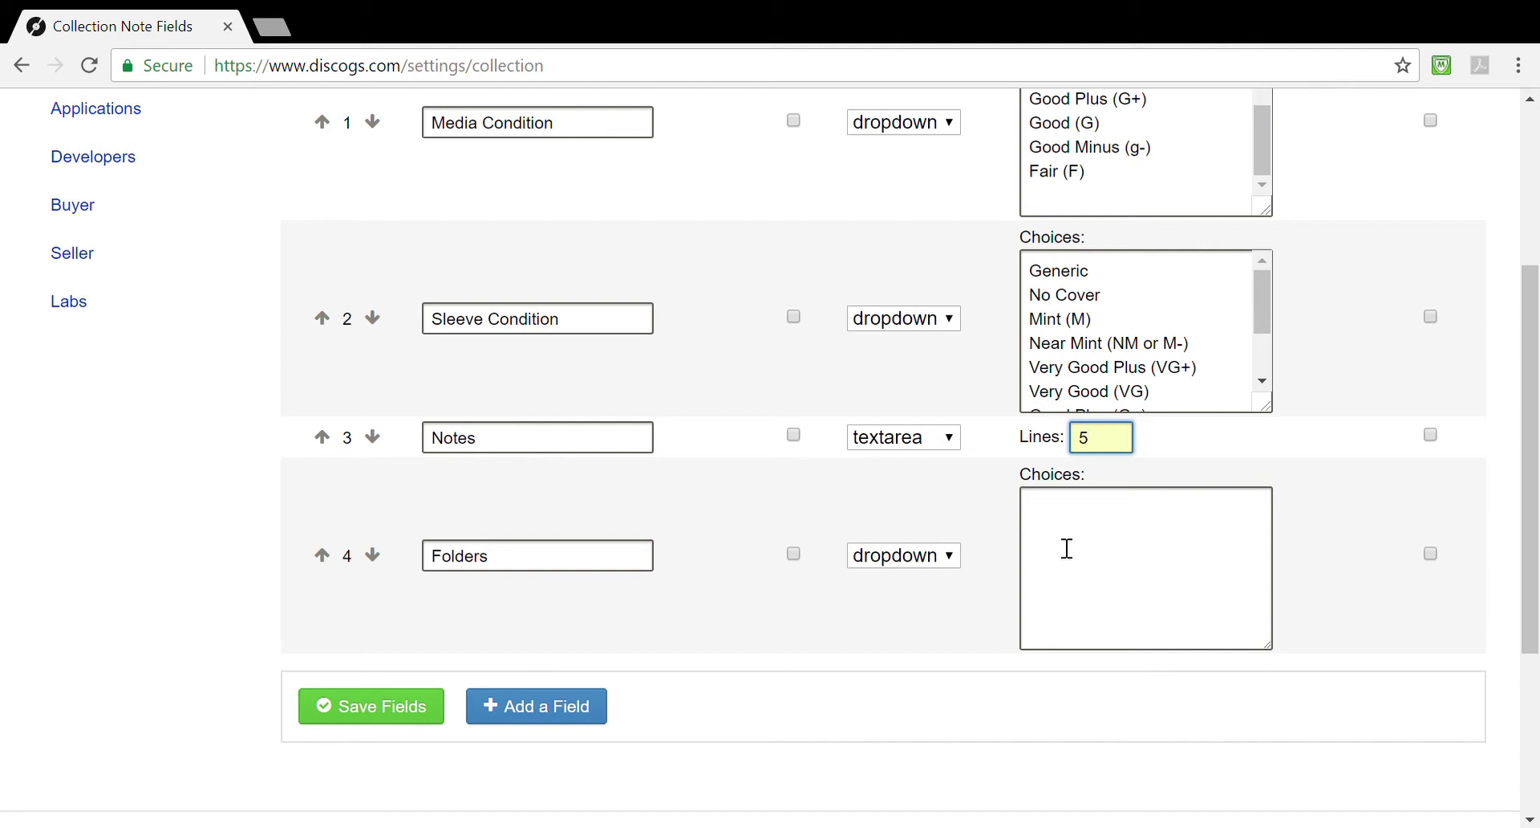
left_click(1046, 523)
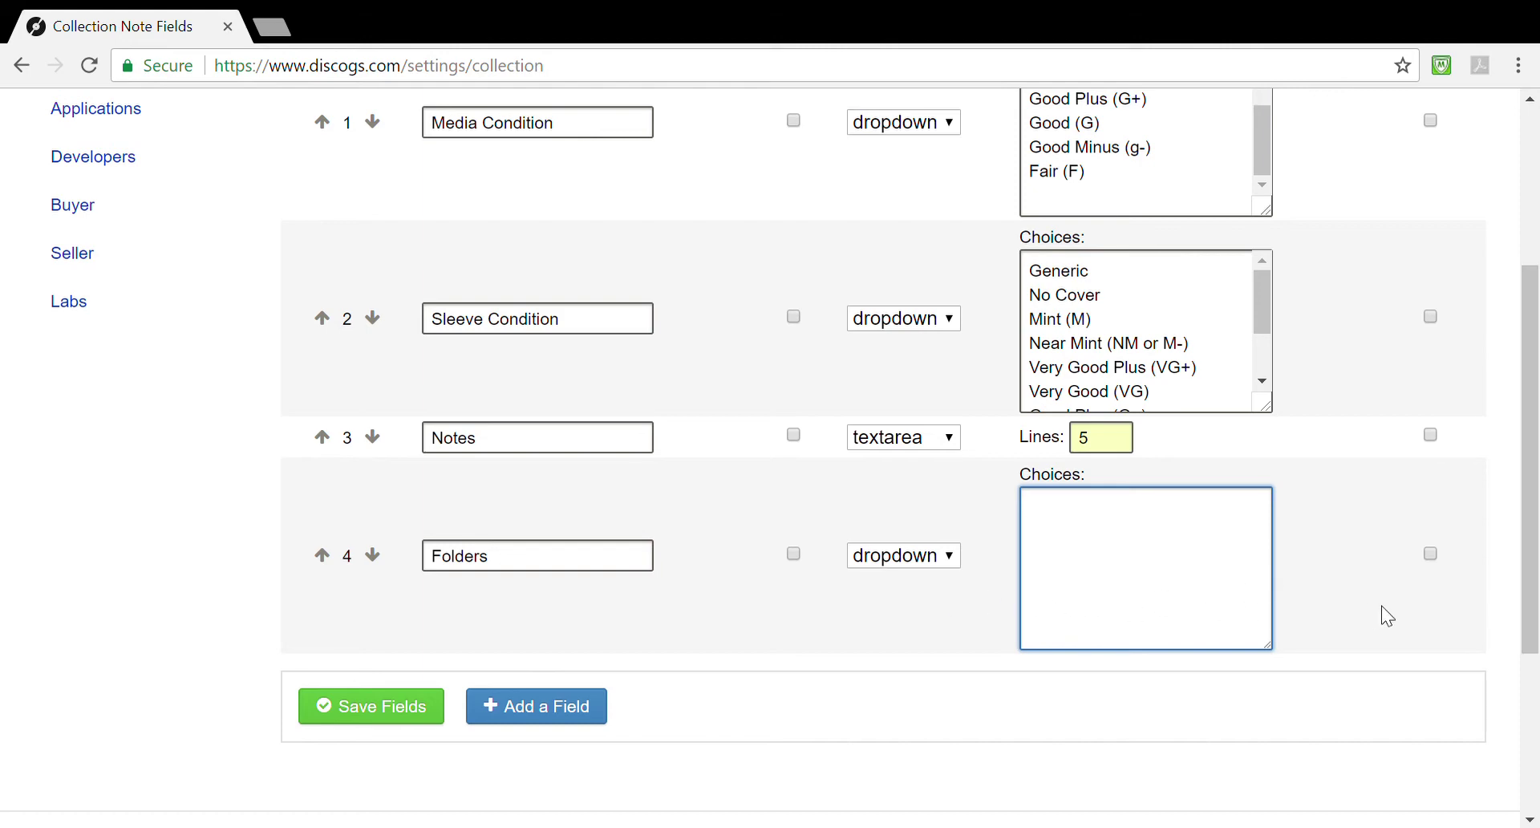
scroll(1481, 598, "down", 3)
scroll(1464, 608, "up", 4)
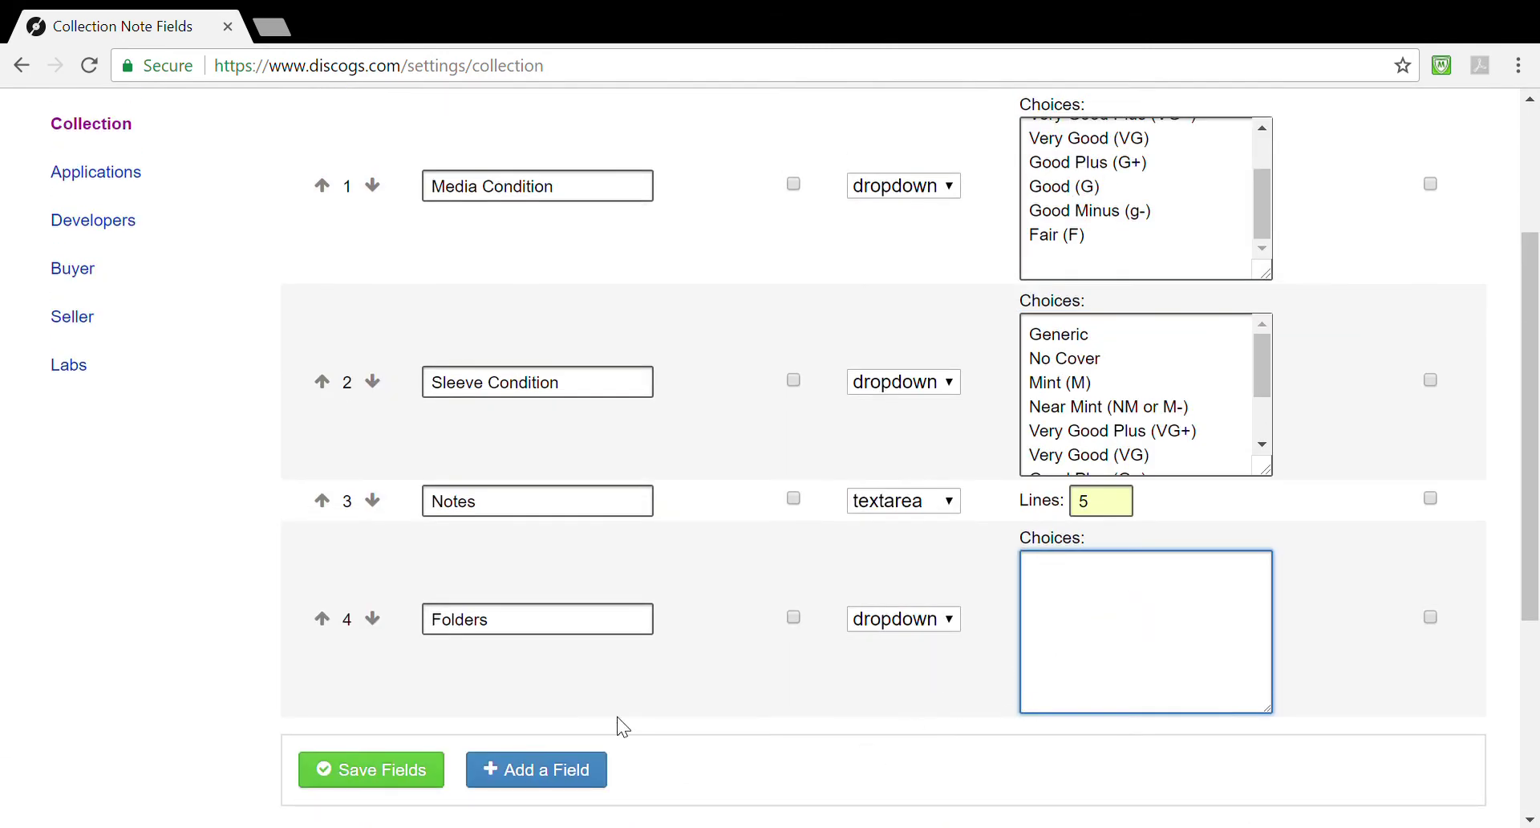
left_click(496, 769)
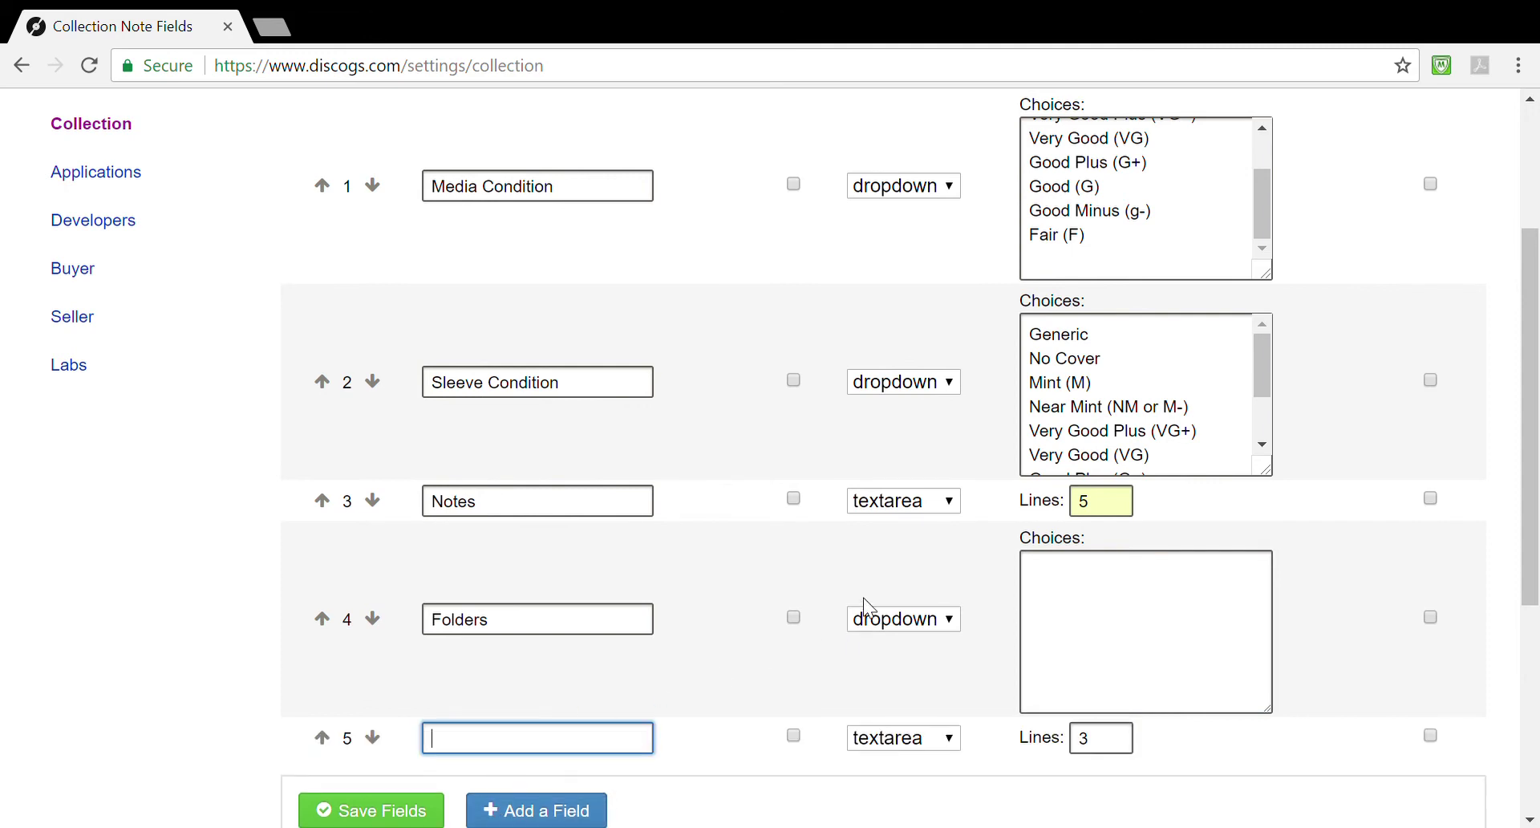
scroll(863, 596, "down", 5)
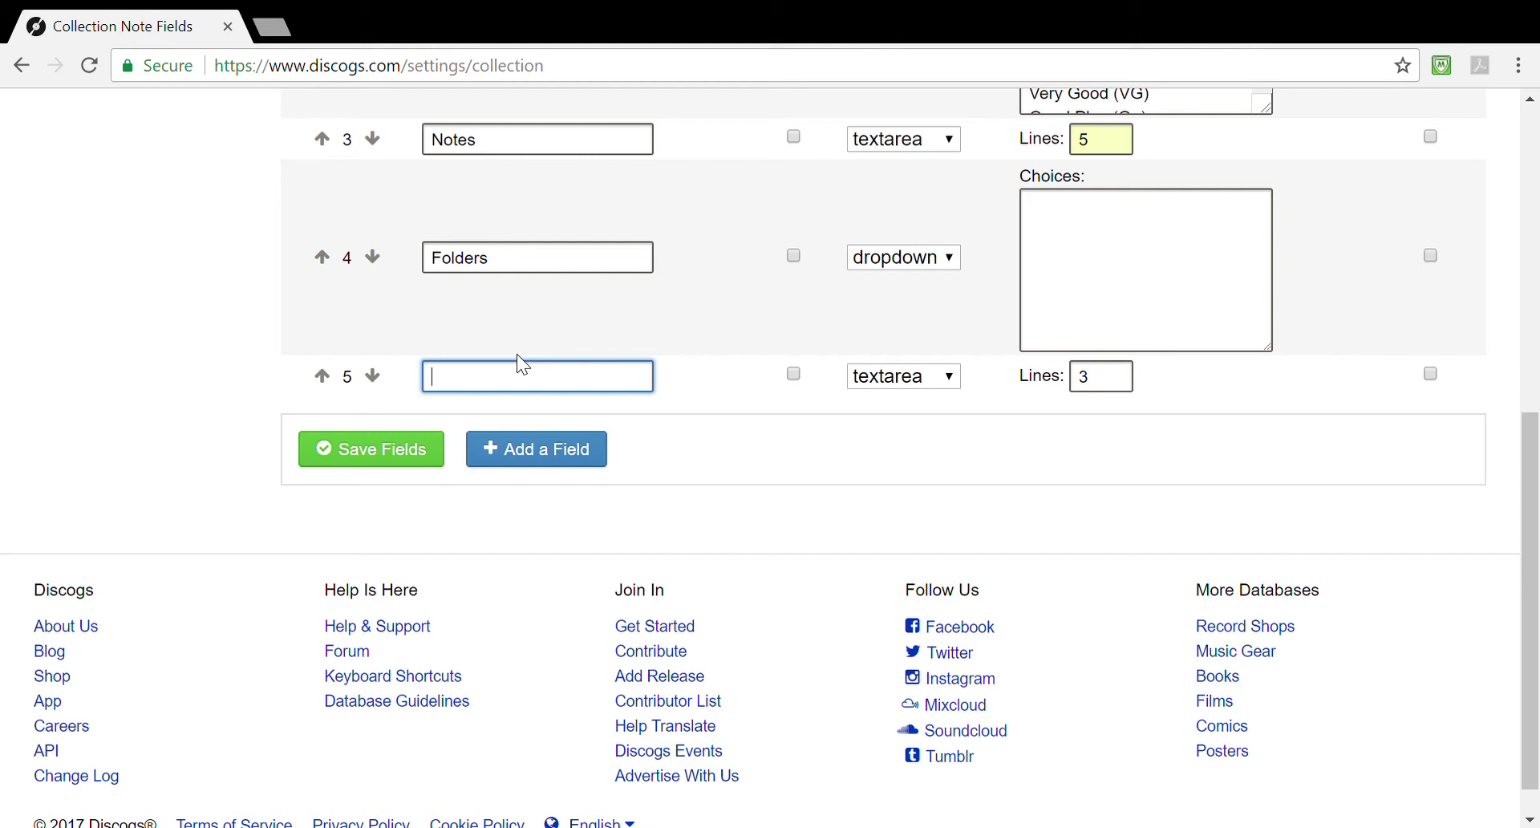
type("paid")
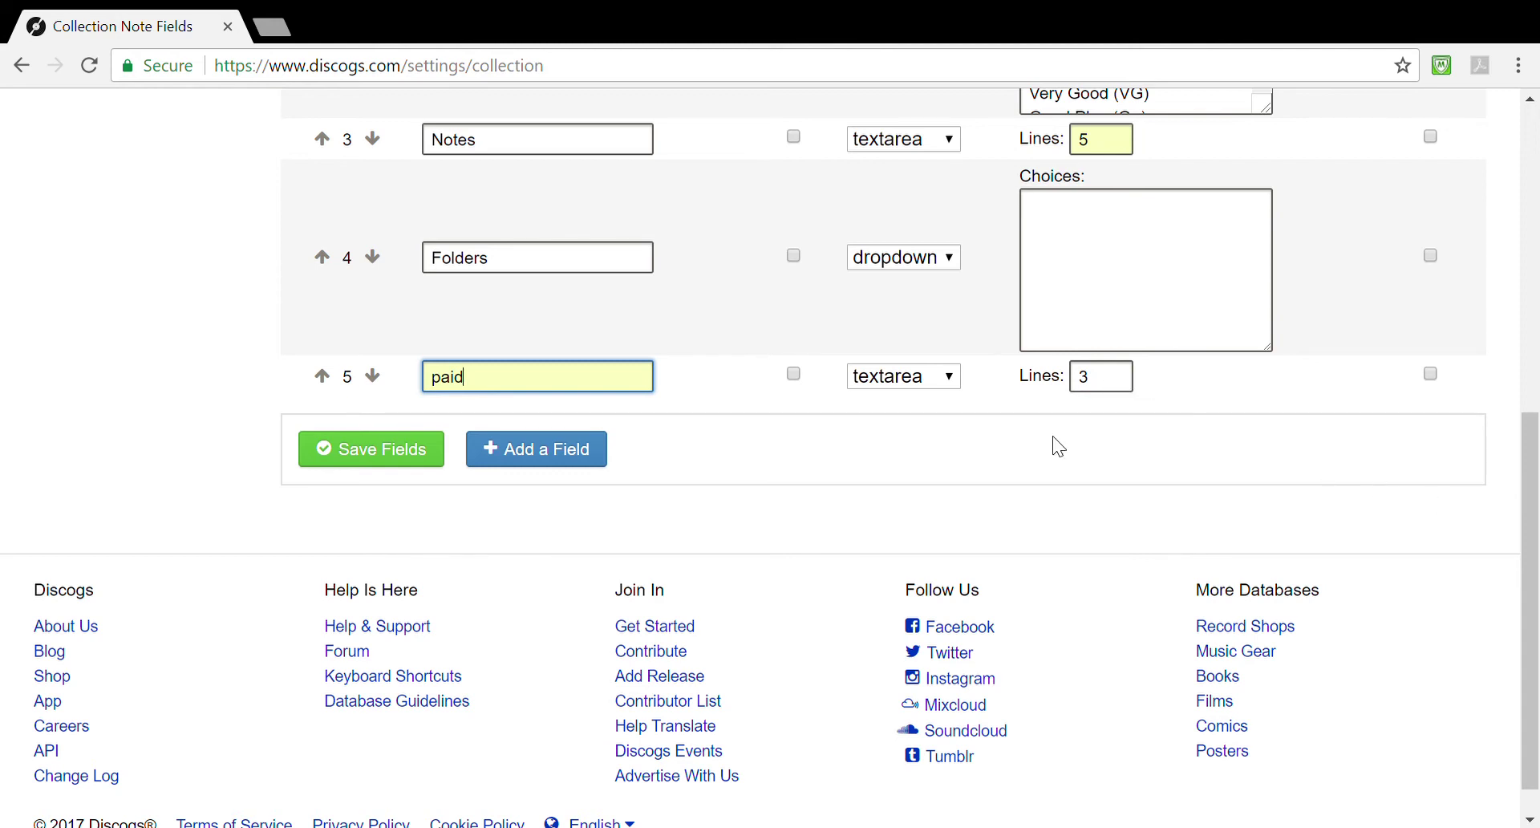
Step: Add another field named "Loction" and set its type to dropdown
left_click(512, 461)
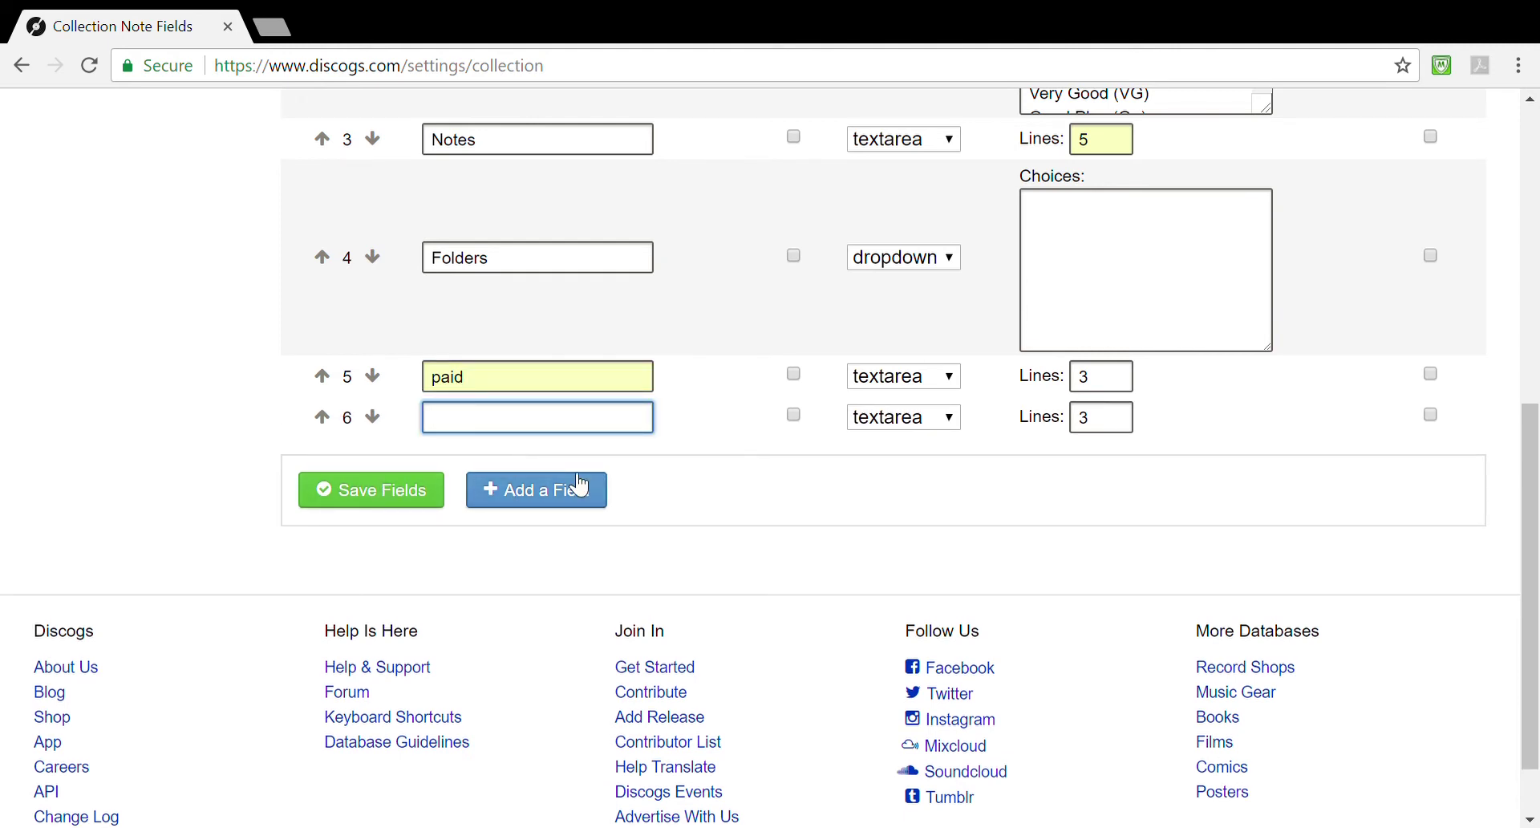
type("Loction")
left_click(952, 422)
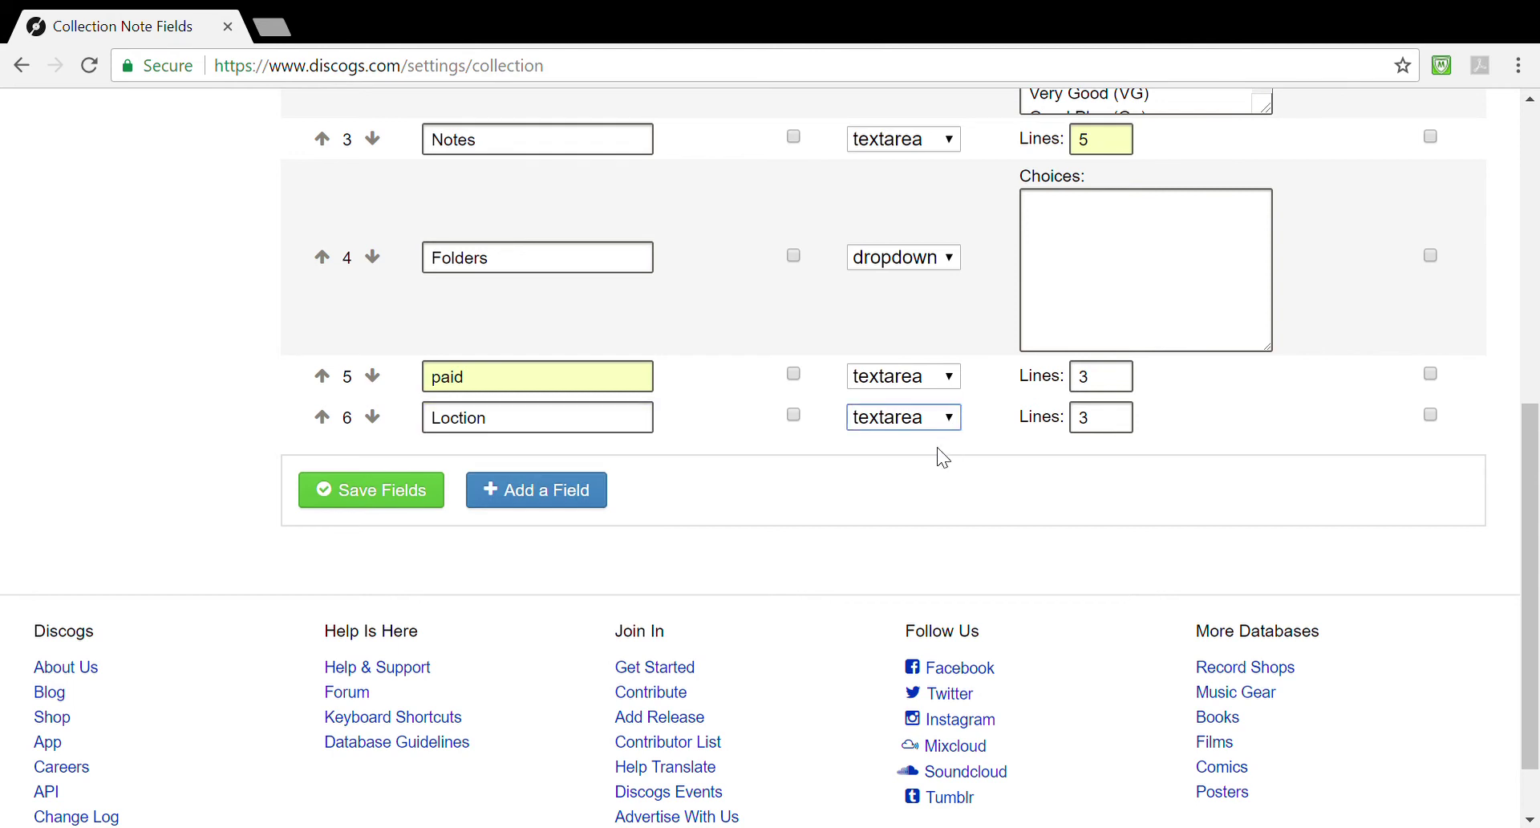
left_click(937, 446)
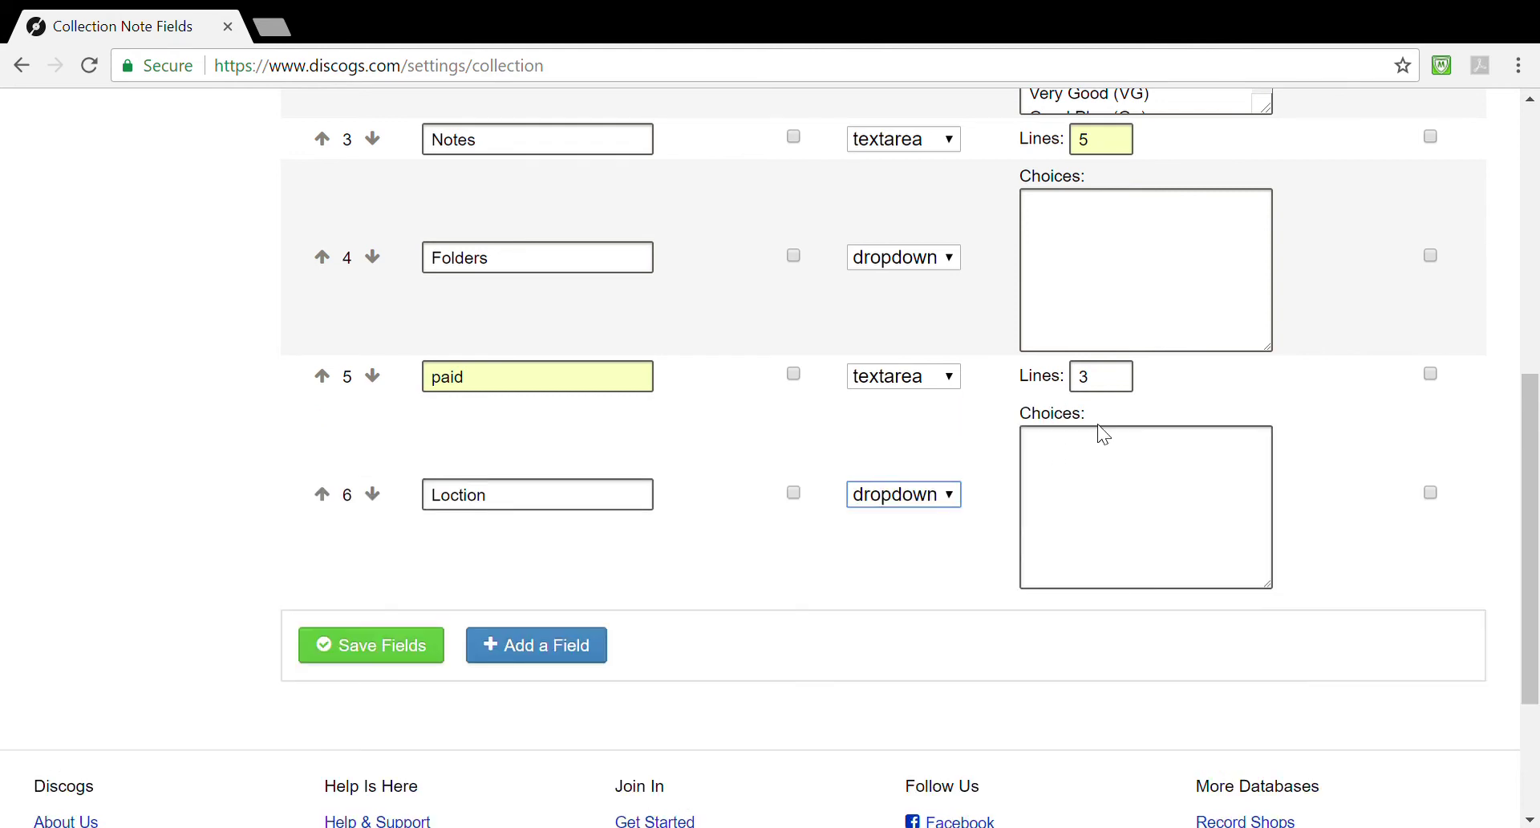
Step: Enter "Yardsale" and "Abc records" as separate choices for the Loction field and save the fields
left_click(1044, 459)
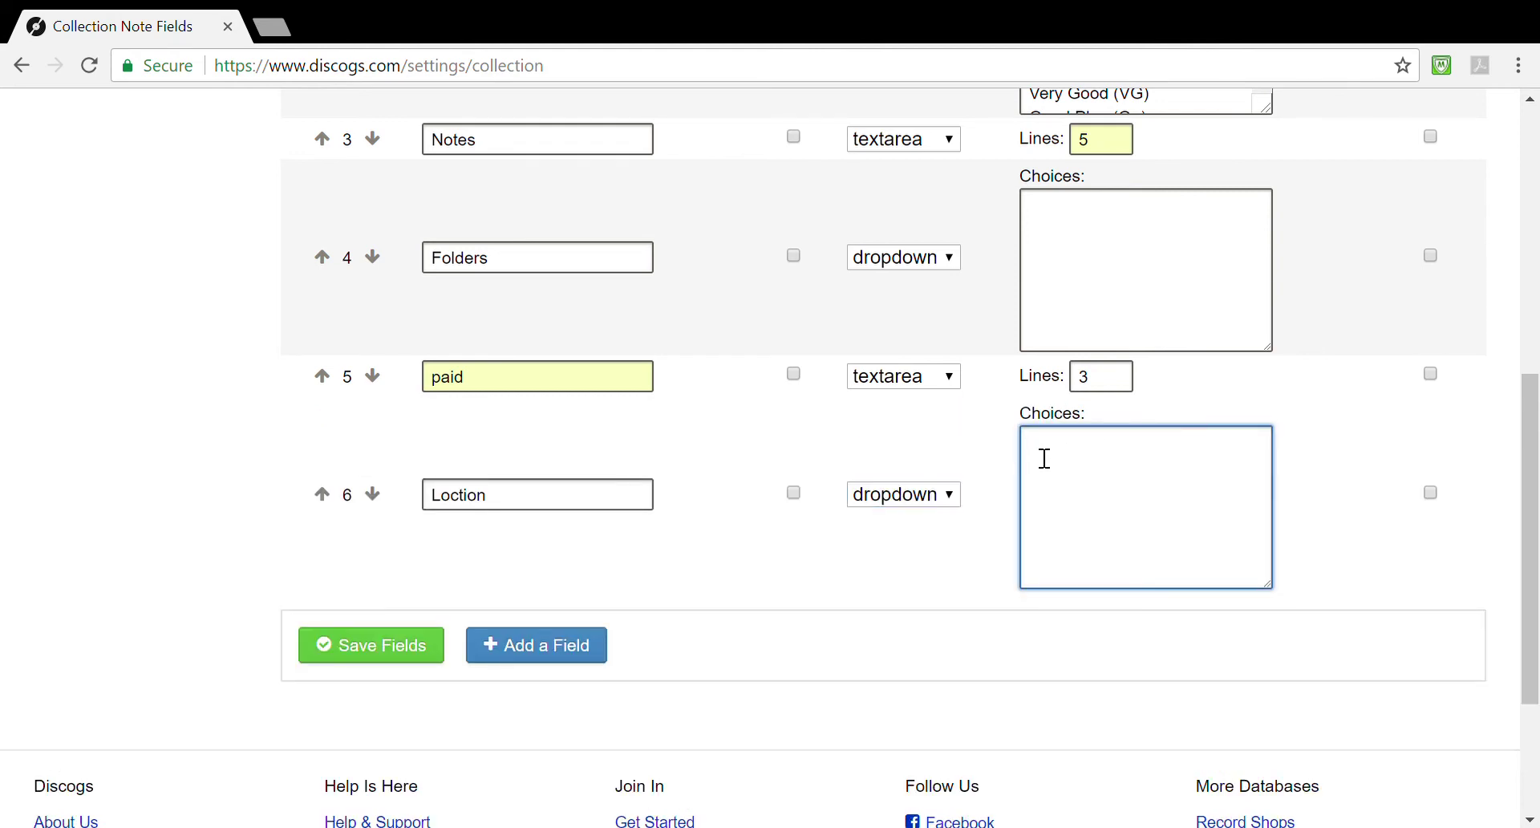
type("Yard")
type("sale ")
type("Abc r")
type("ecords")
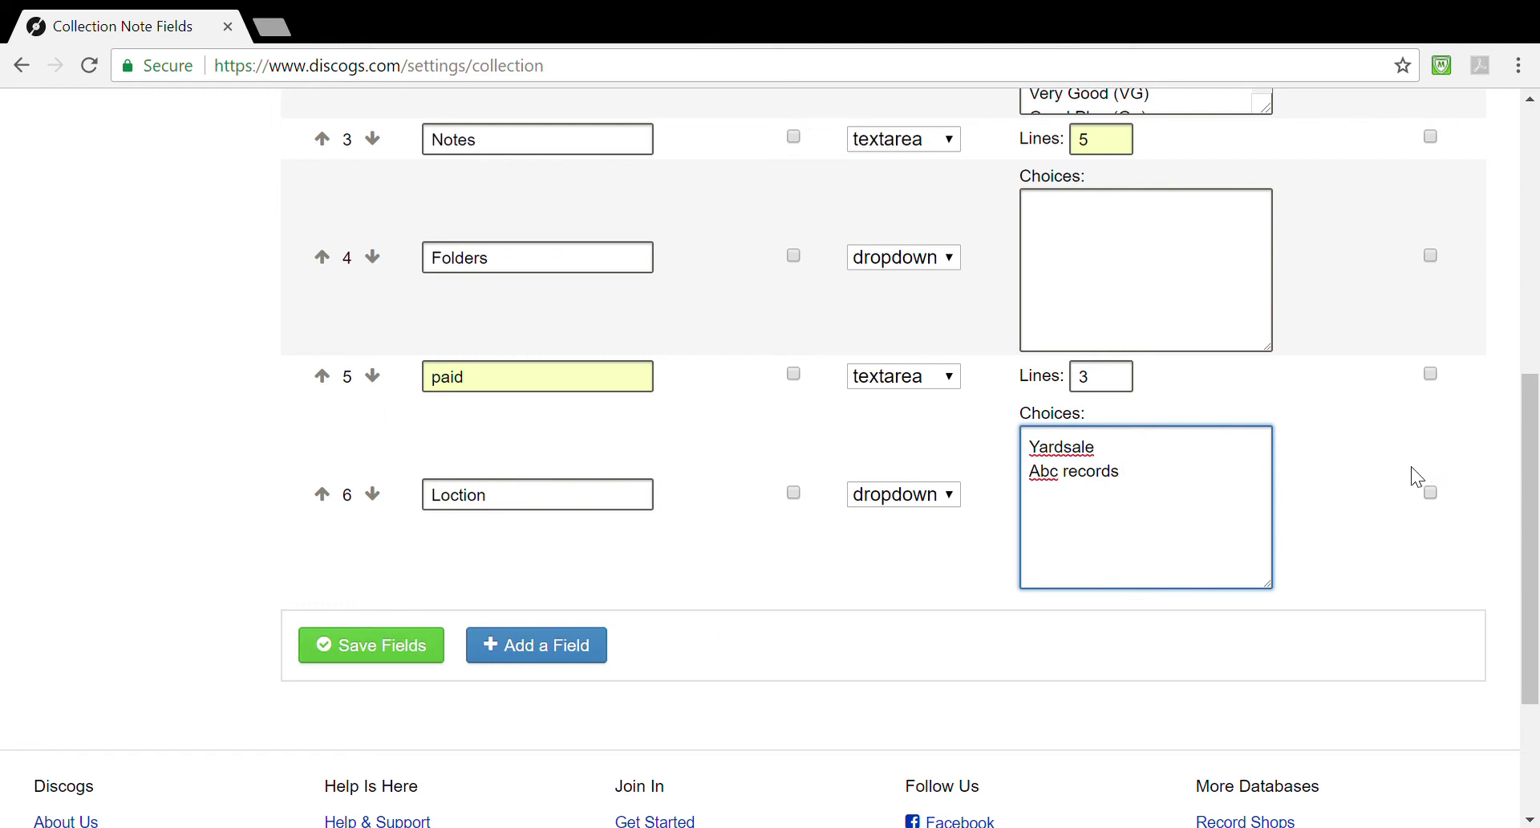
left_click(411, 656)
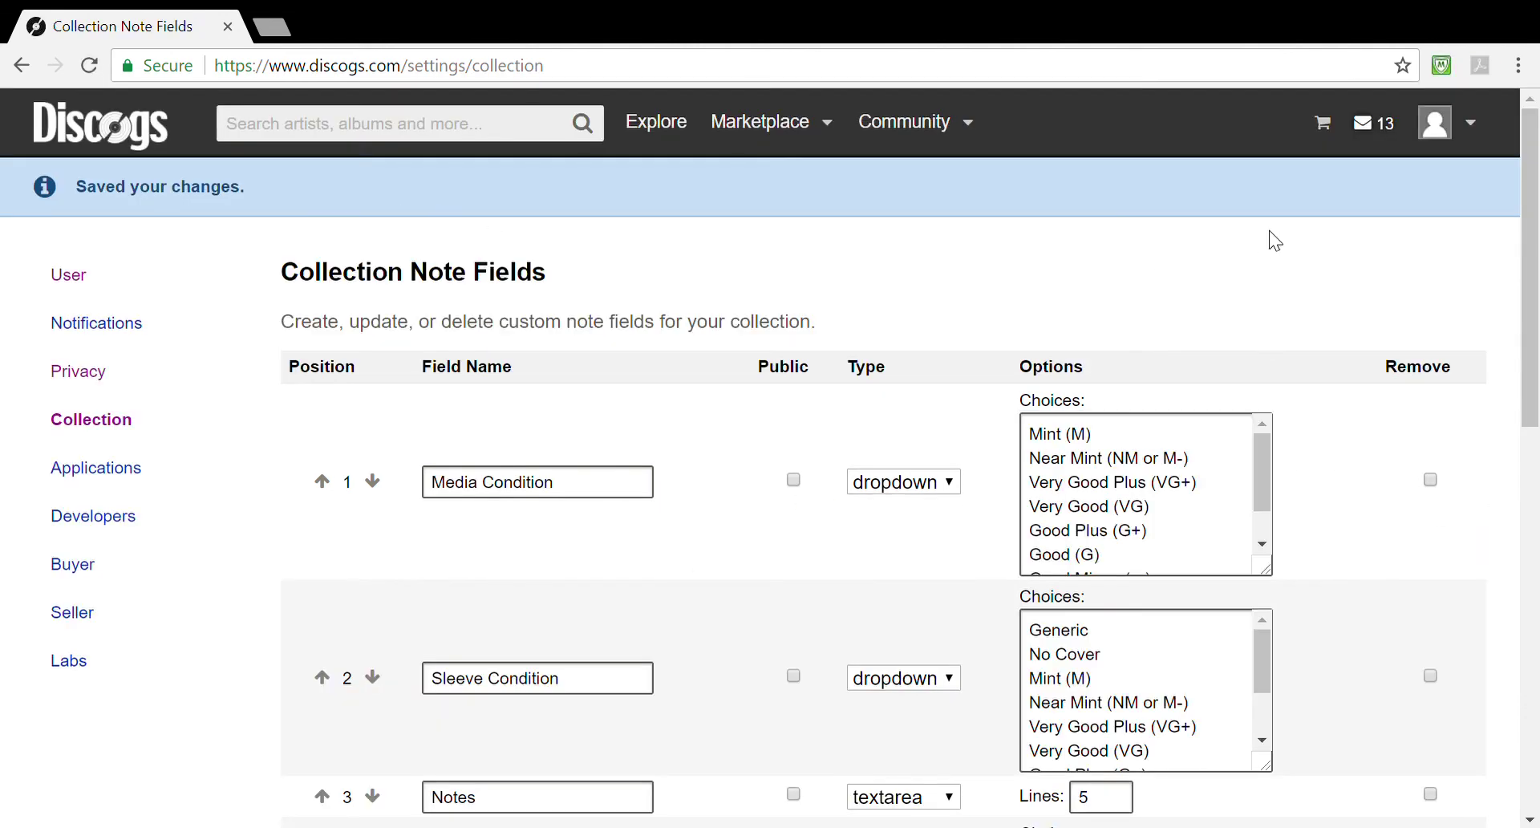
Step: Reopen the David Bowie album from the collection and check its custom fields and Media Condition choices
left_click(1470, 124)
left_click(1390, 218)
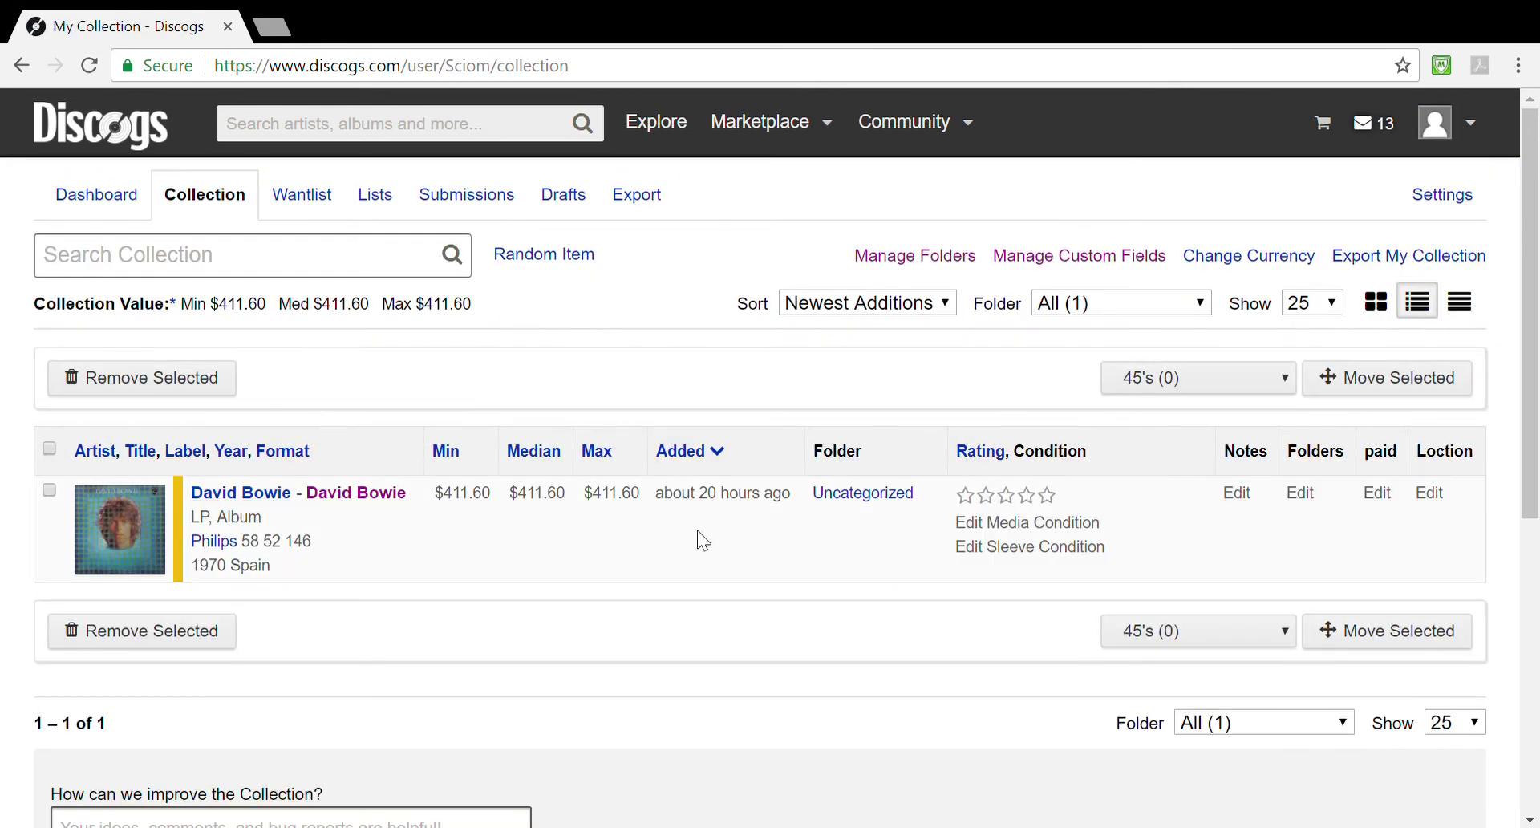
left_click(133, 530)
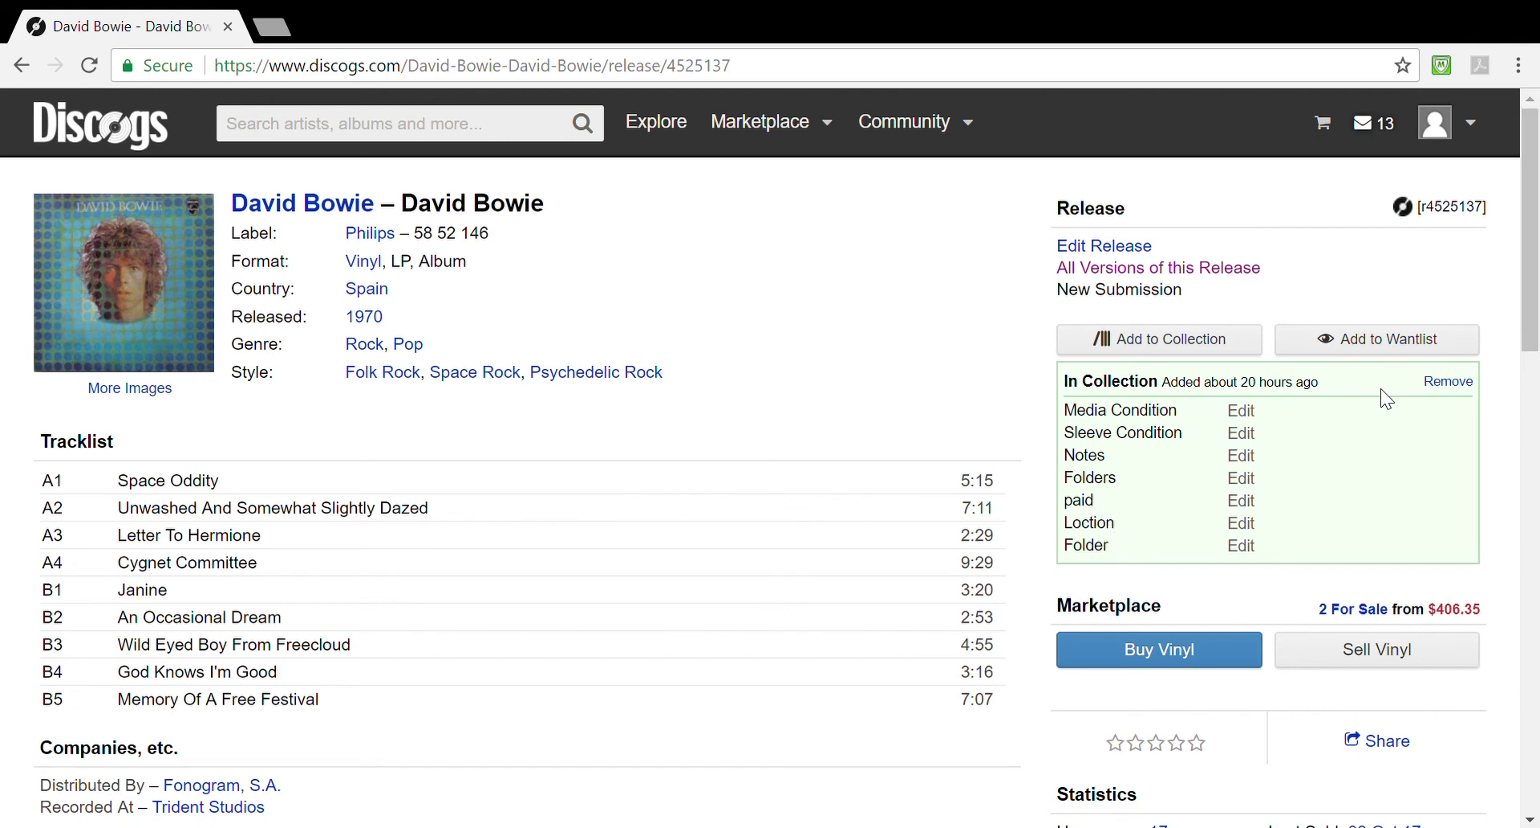
left_click(1460, 412)
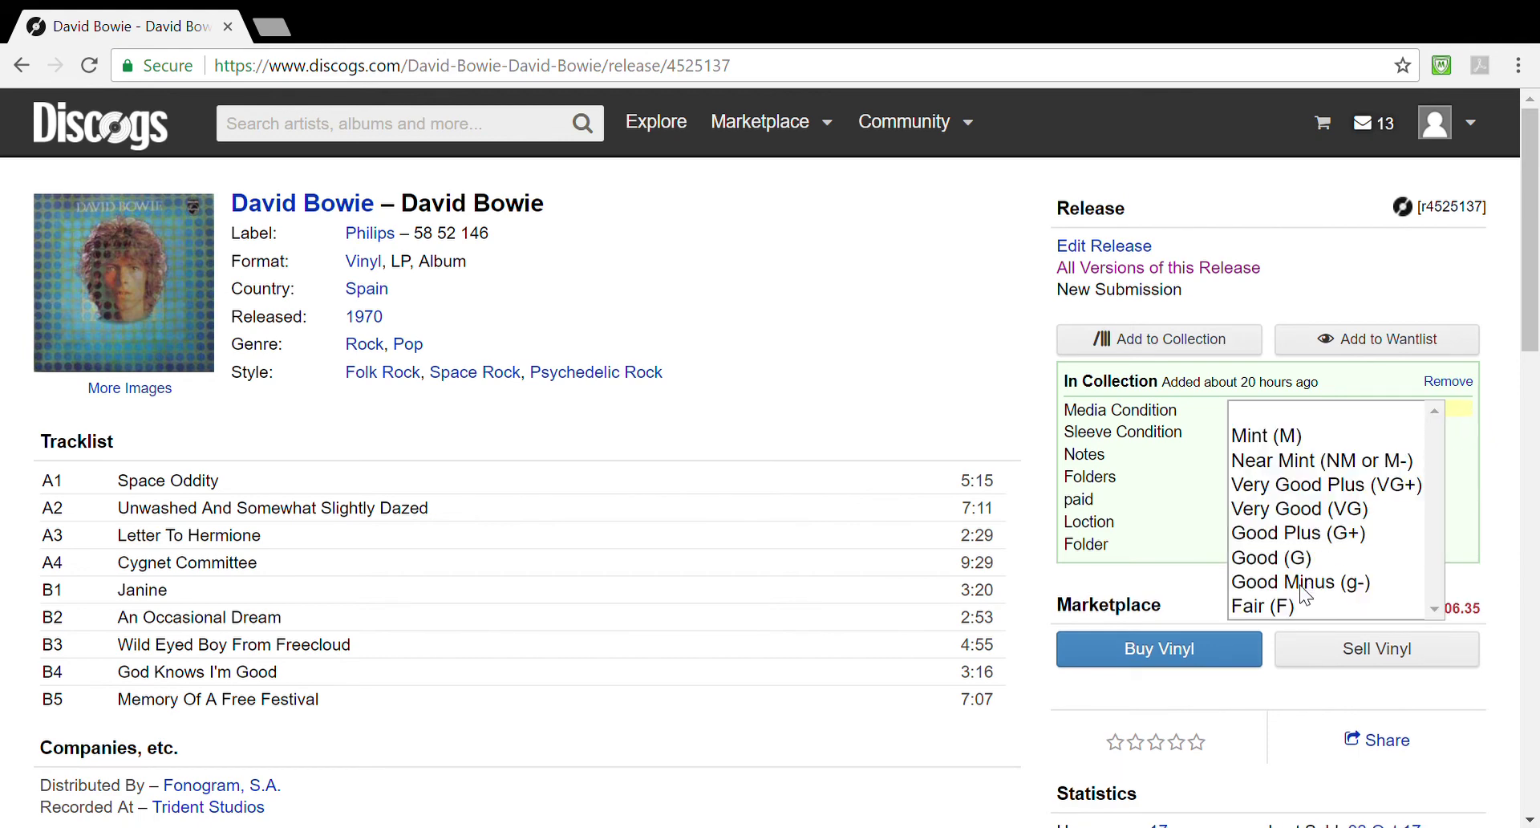
left_click(992, 383)
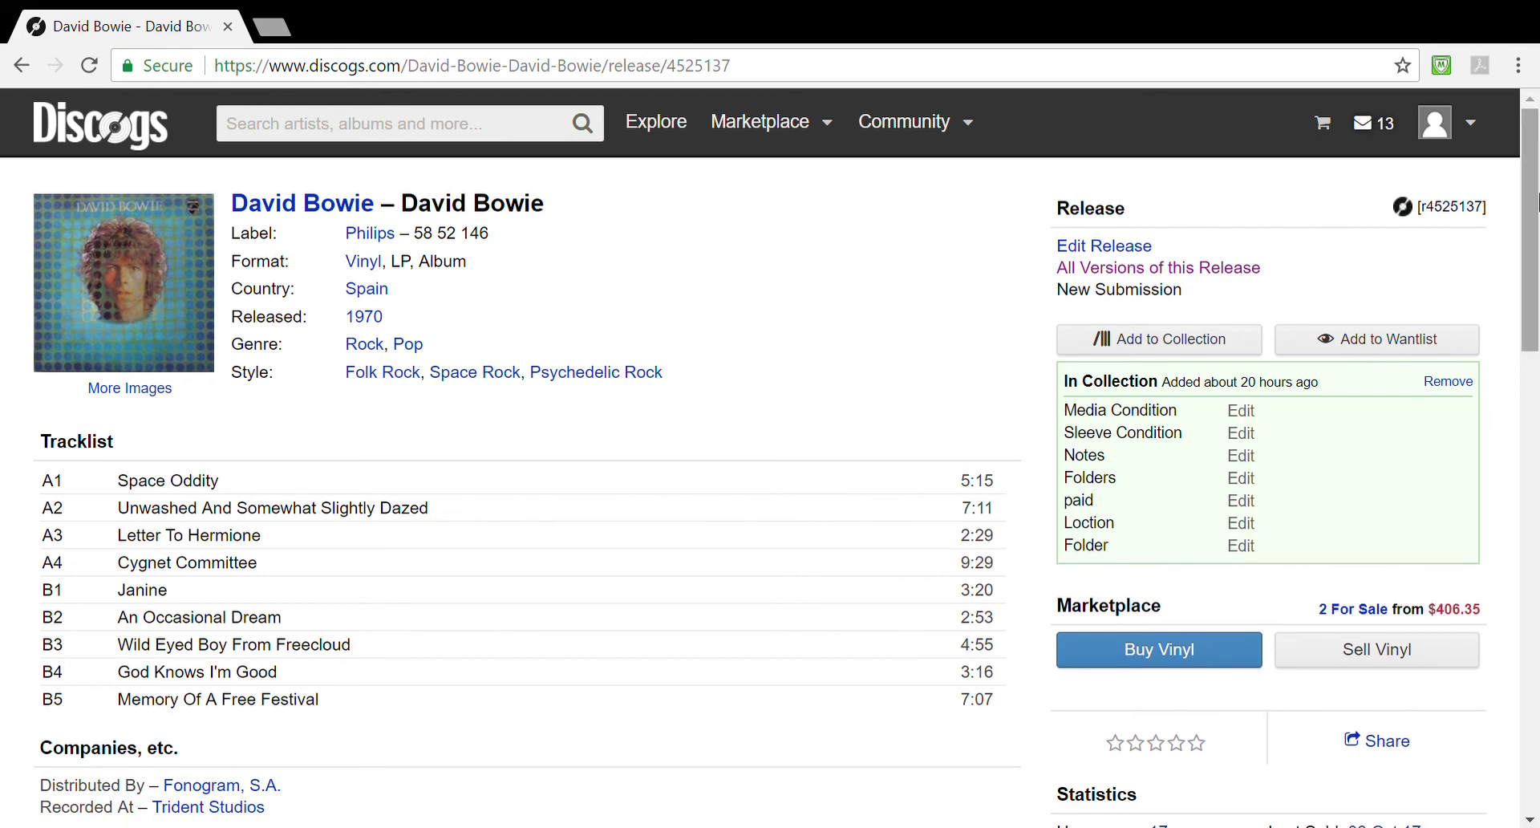
Step: Return from the album page to the collection list
left_click(1471, 122)
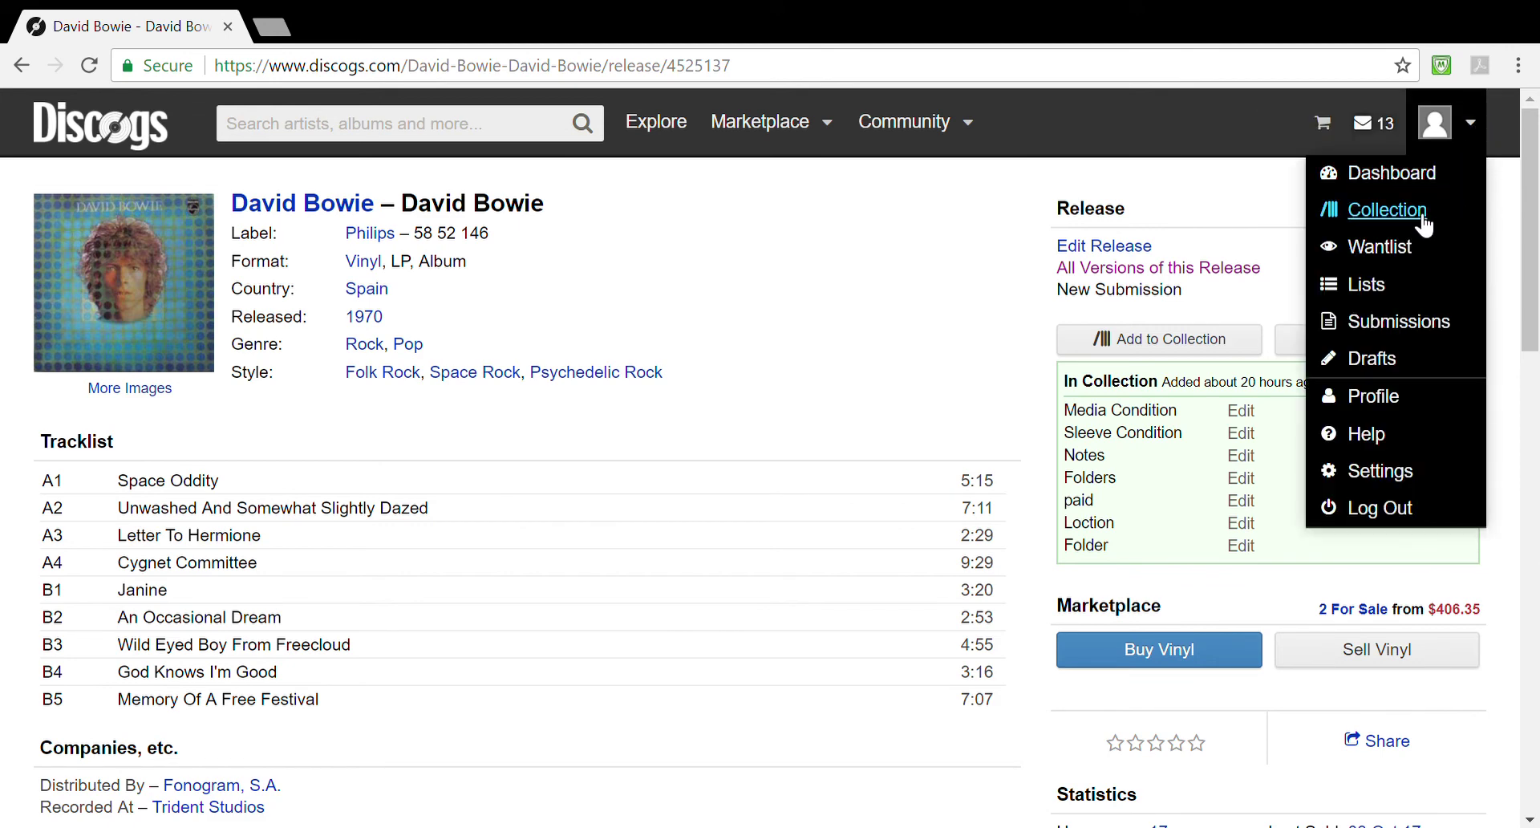
left_click(1387, 210)
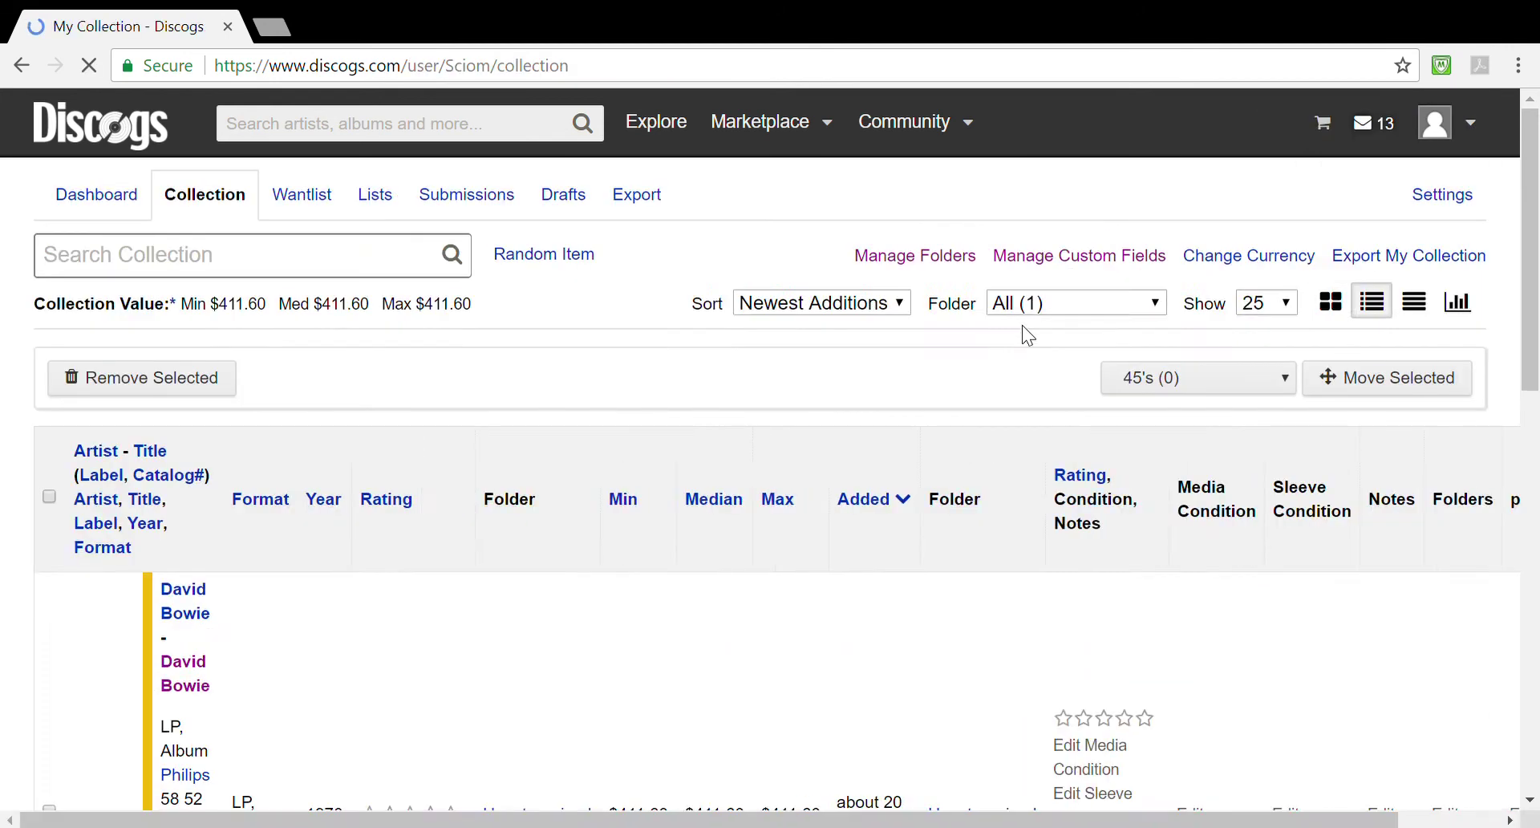
Step: Review the existing folders on the folder management page and in the collection list's folder filter
left_click(932, 256)
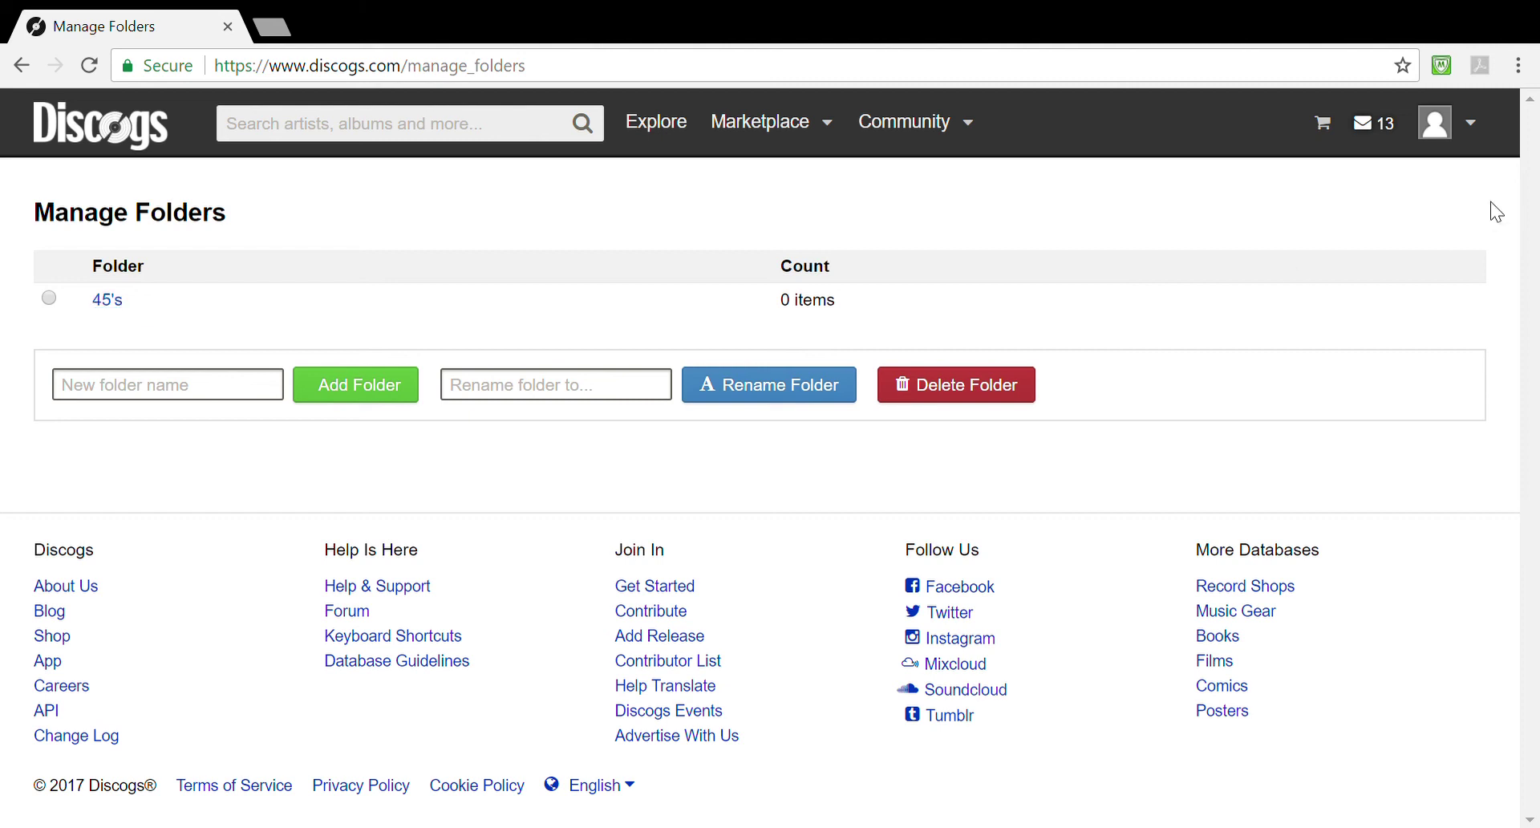
left_click(1472, 123)
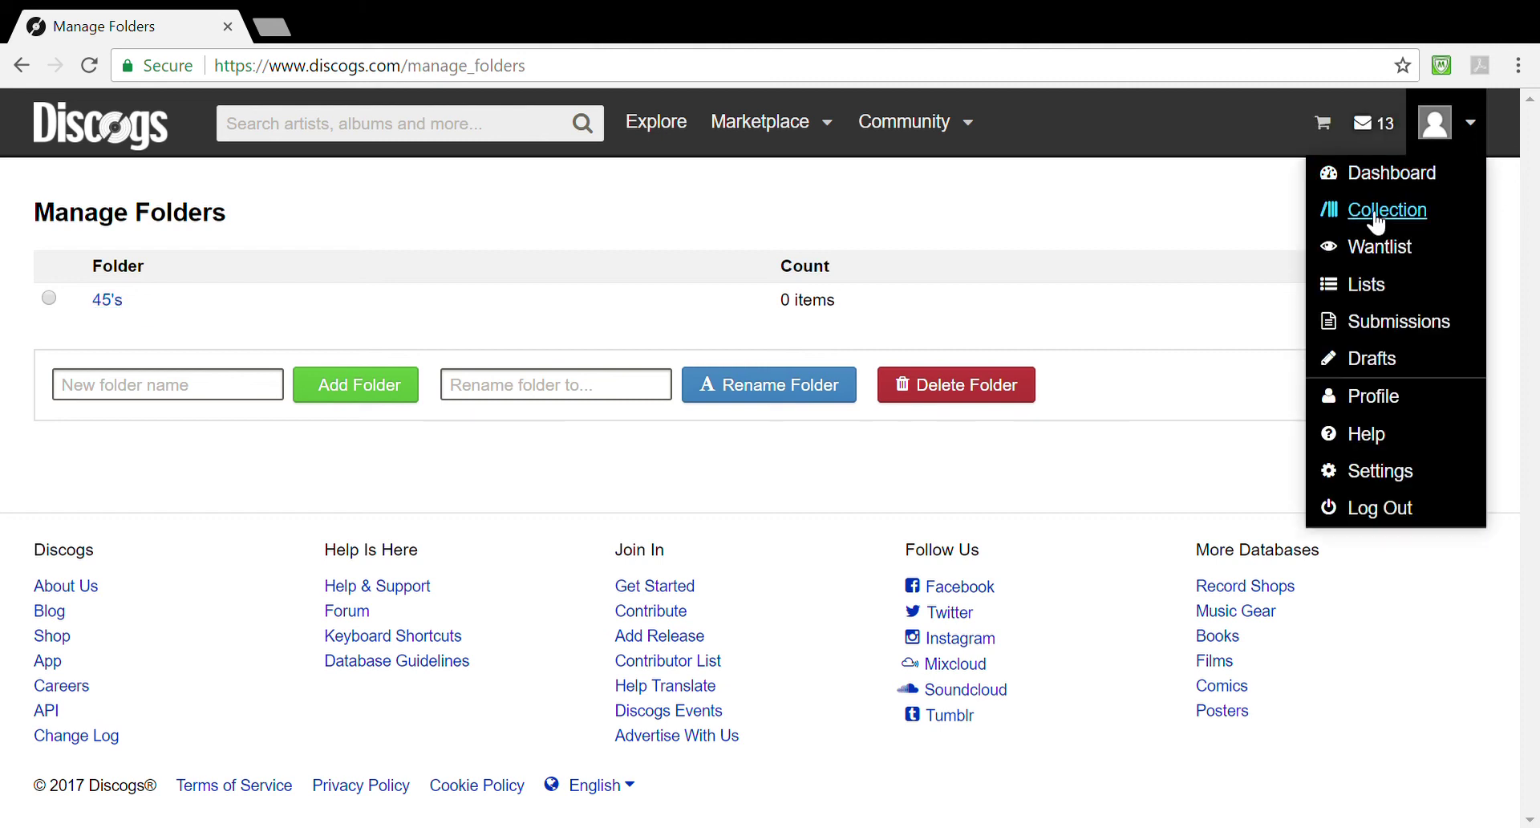
left_click(1372, 210)
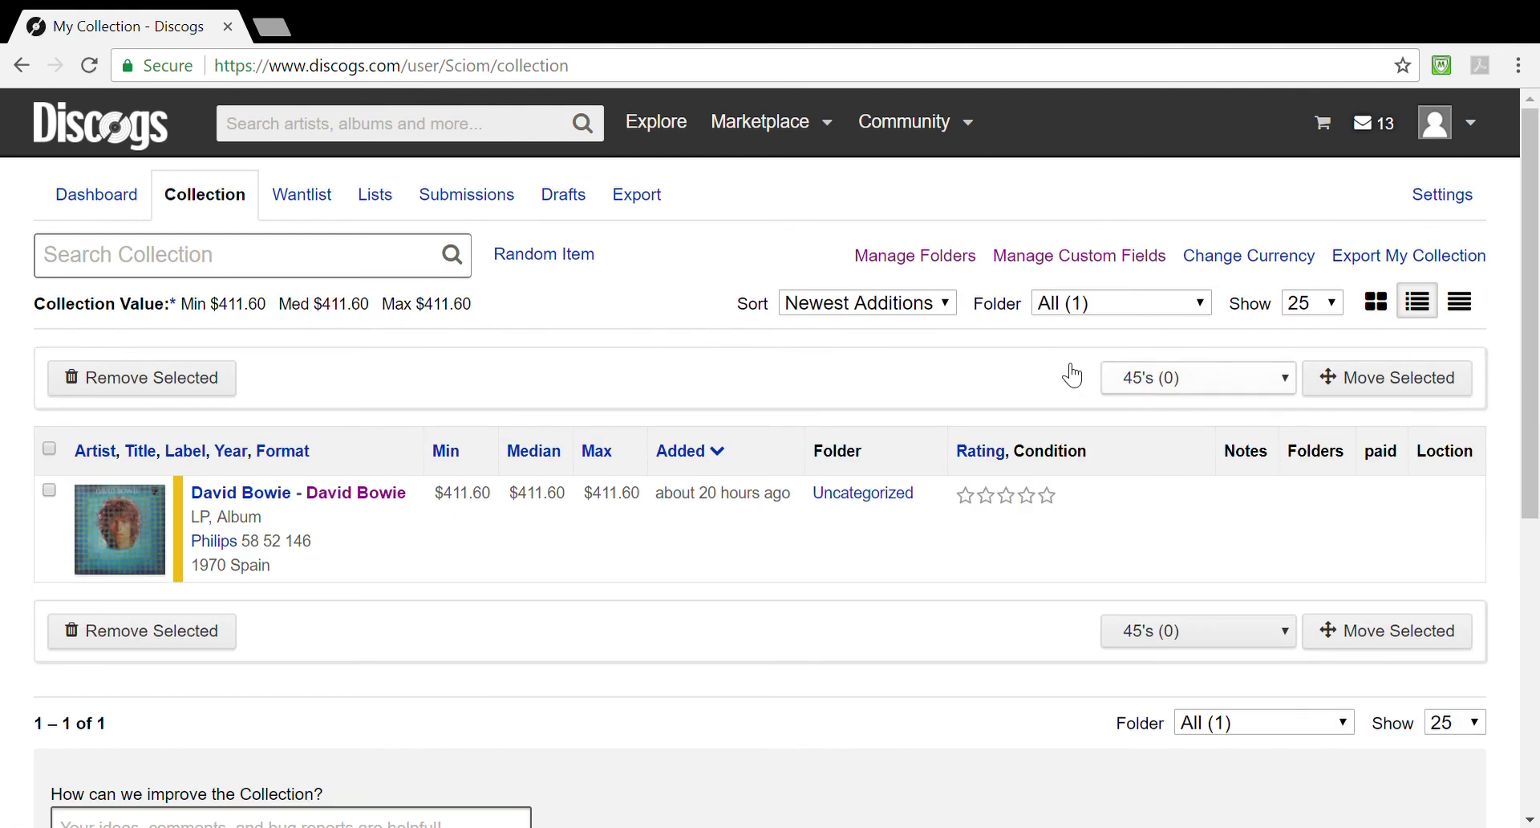
left_click(1201, 303)
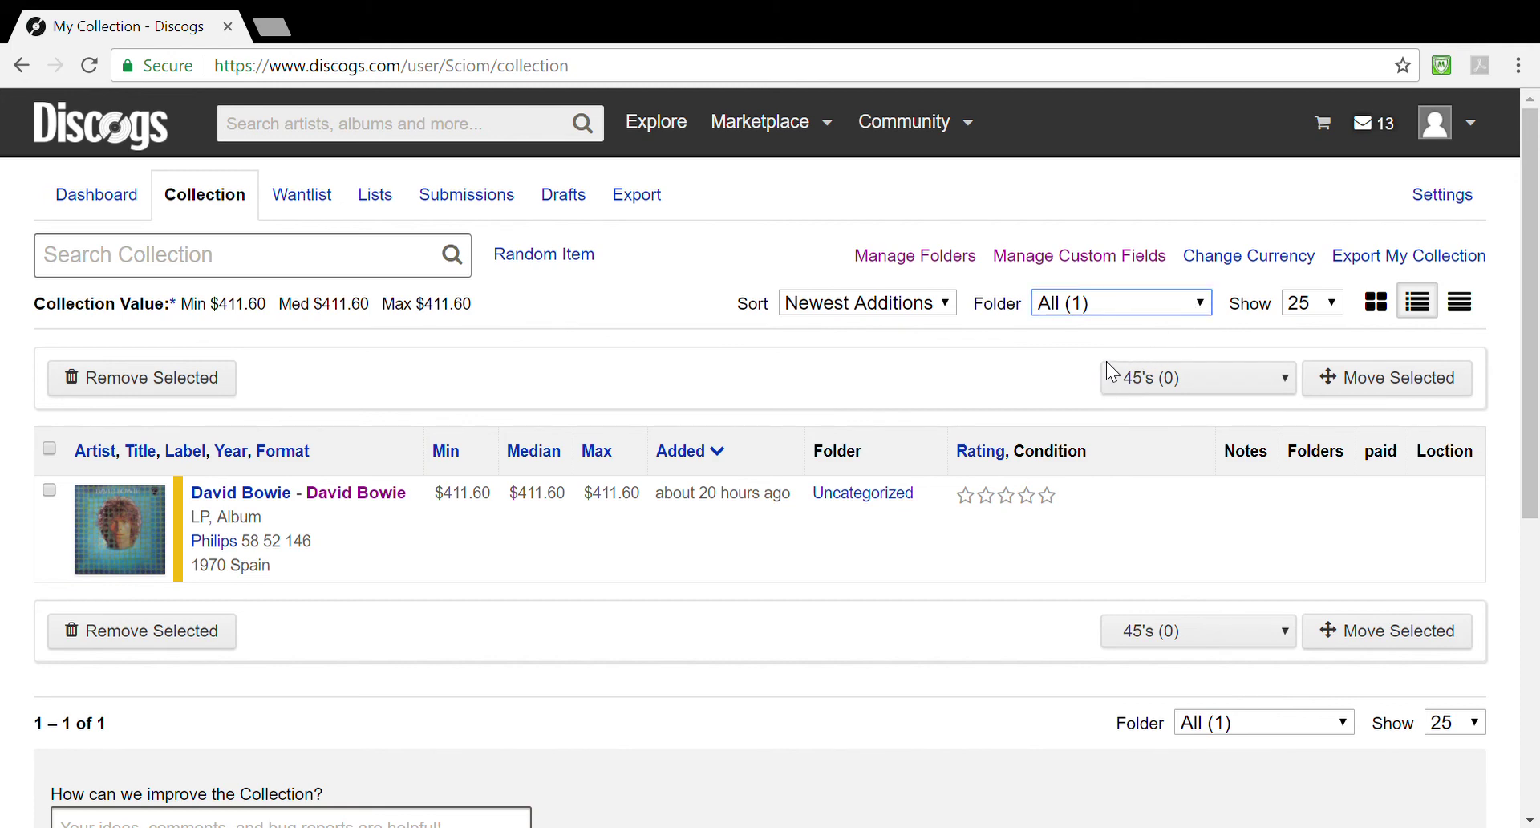
left_click(1472, 122)
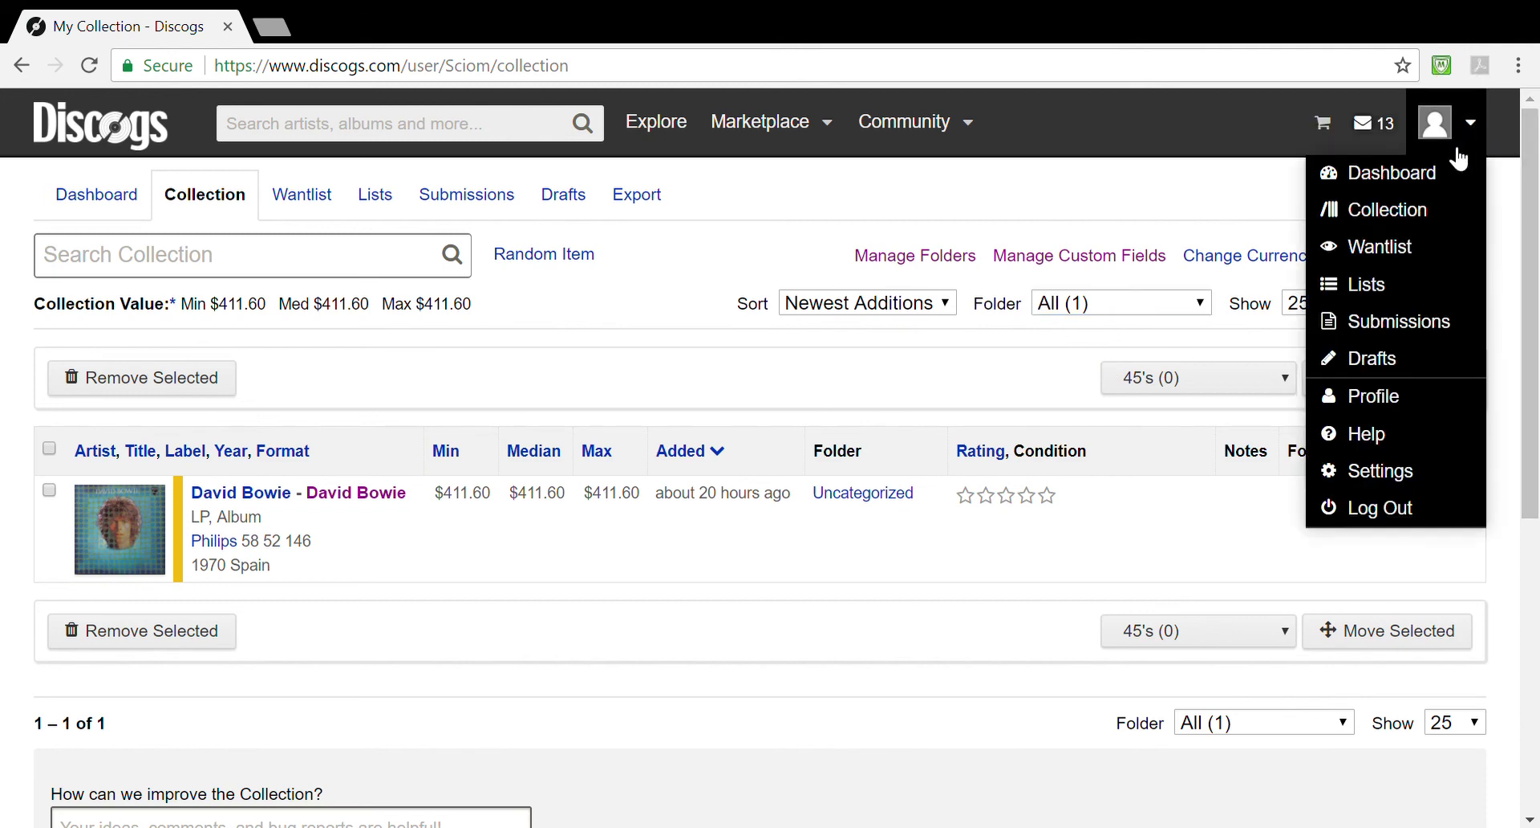
Step: Open folder management and add a new collection folder named "78's"
left_click(892, 256)
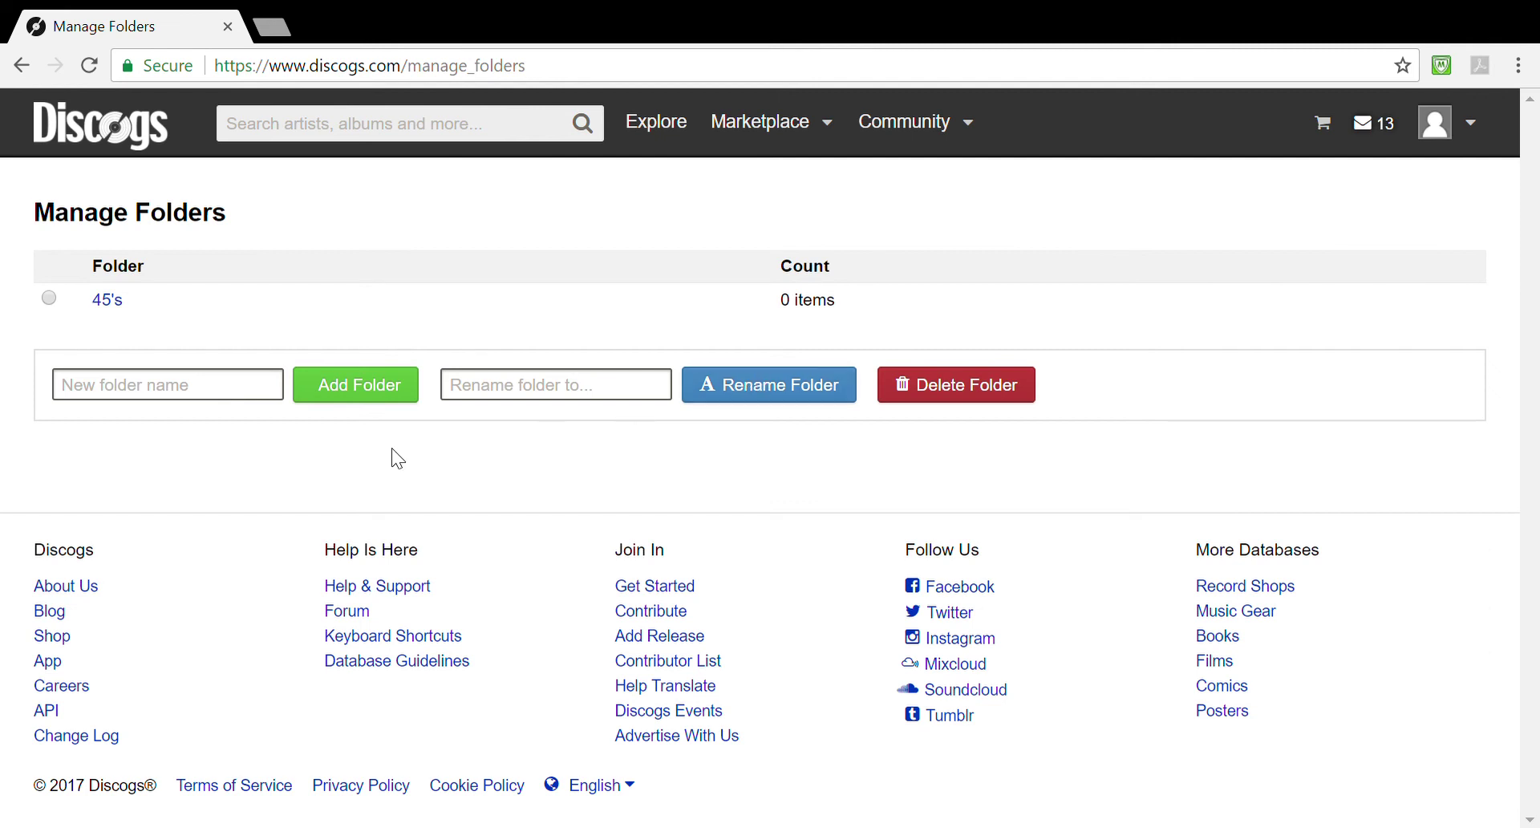
left_click(137, 388)
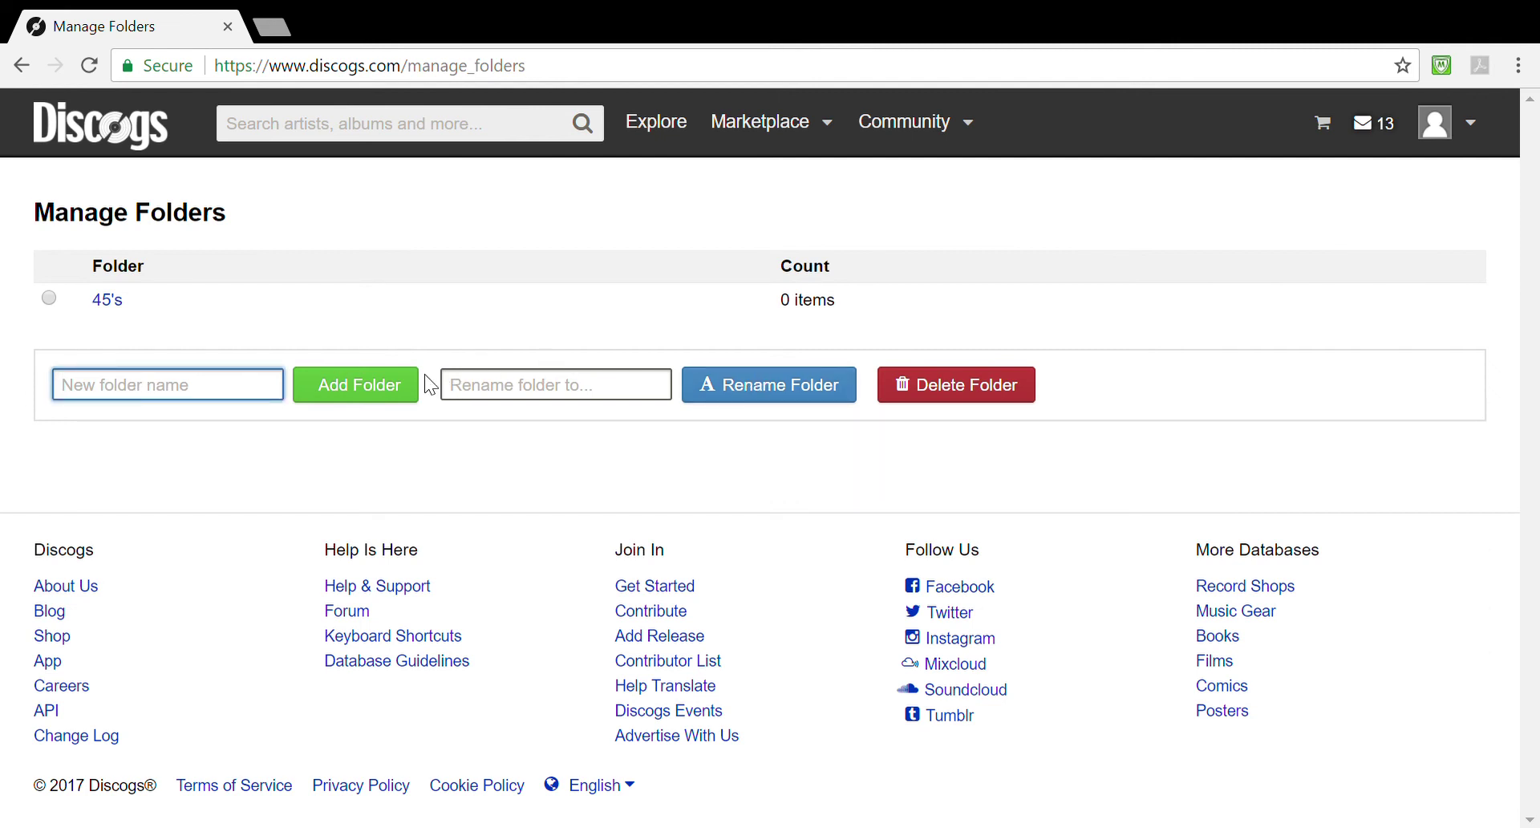
type("78's")
left_click(350, 395)
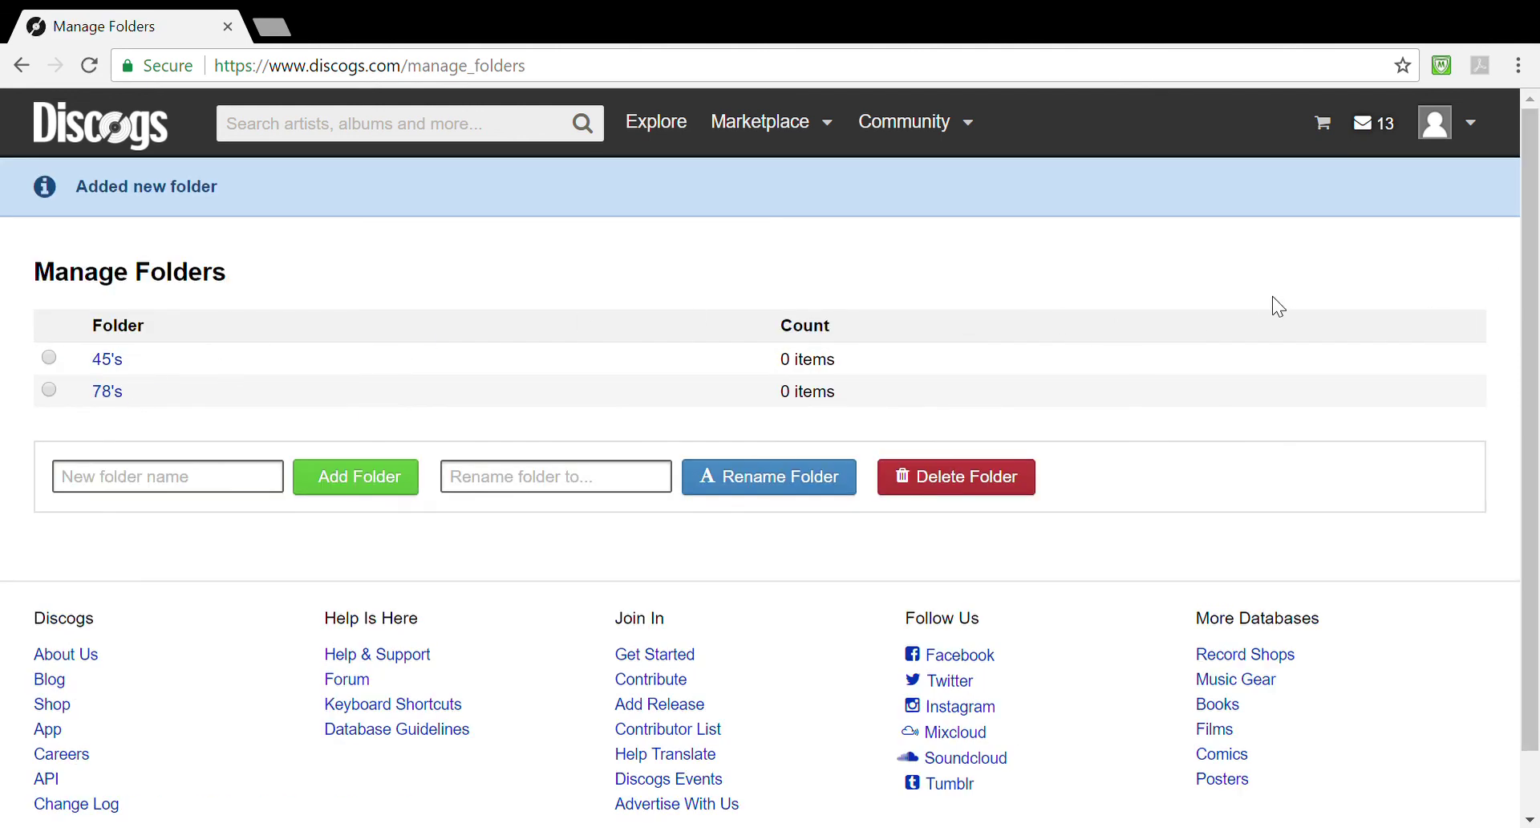
Step: Return to the collection list and check the David Bowie album's custom Folders field for available choices
left_click(1469, 123)
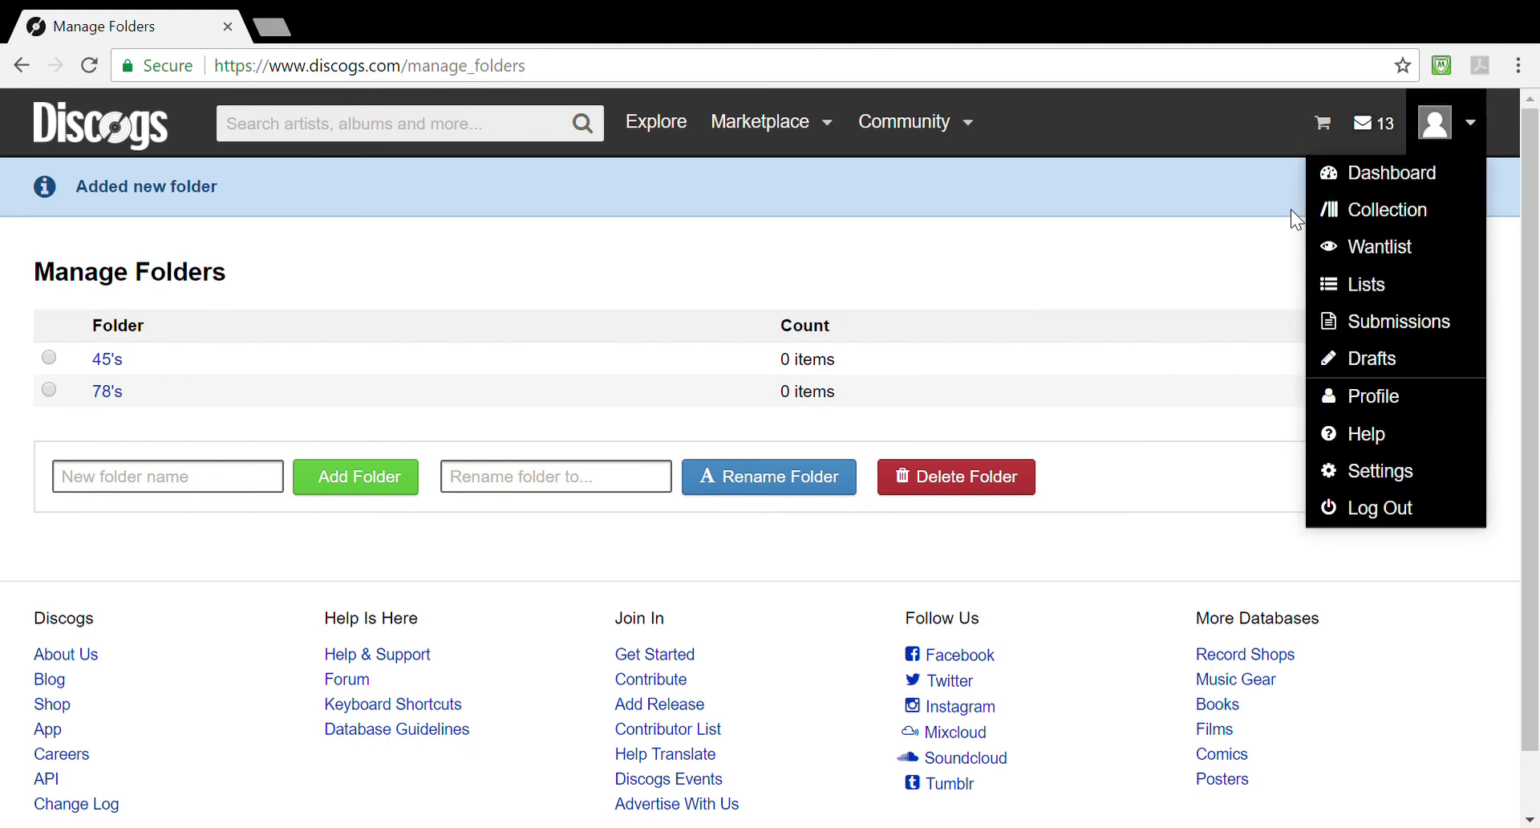
left_click(1380, 211)
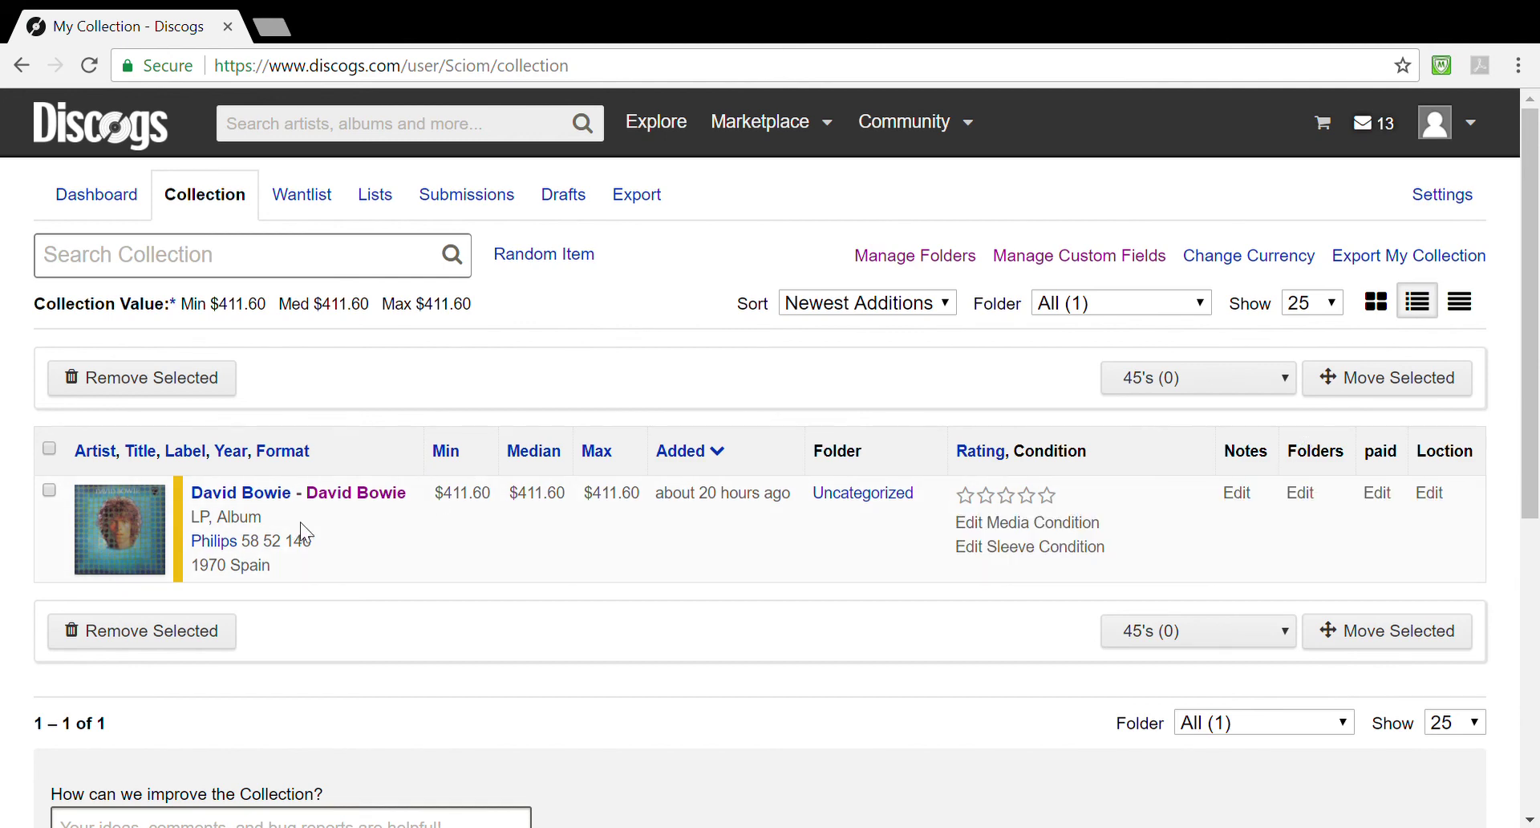
left_click(1336, 496)
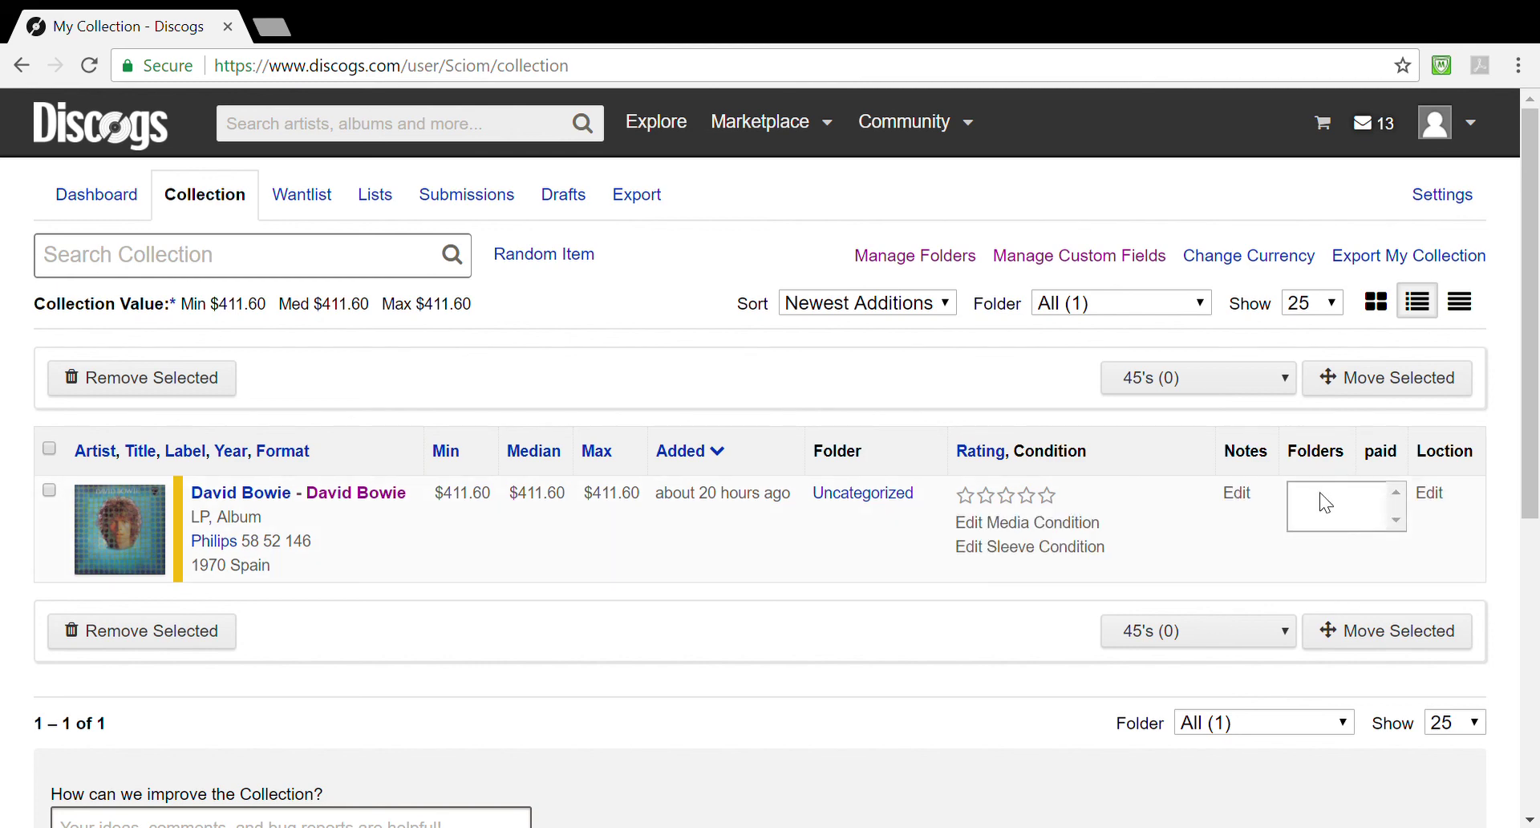
left_click(1332, 495)
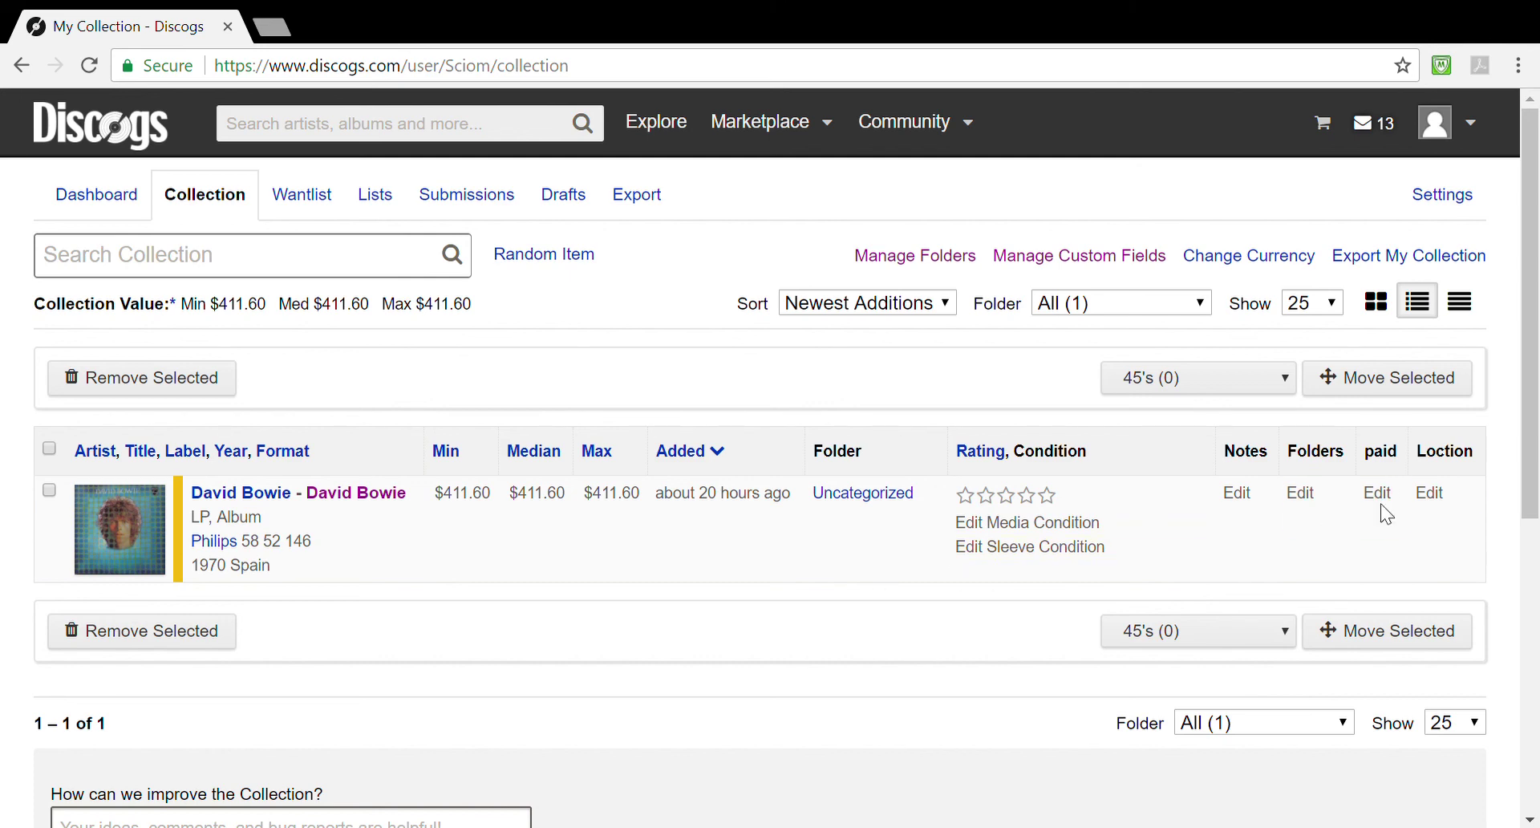
Step: Open the David Bowie album's release page and set its Folder to "45's"
left_click(118, 538)
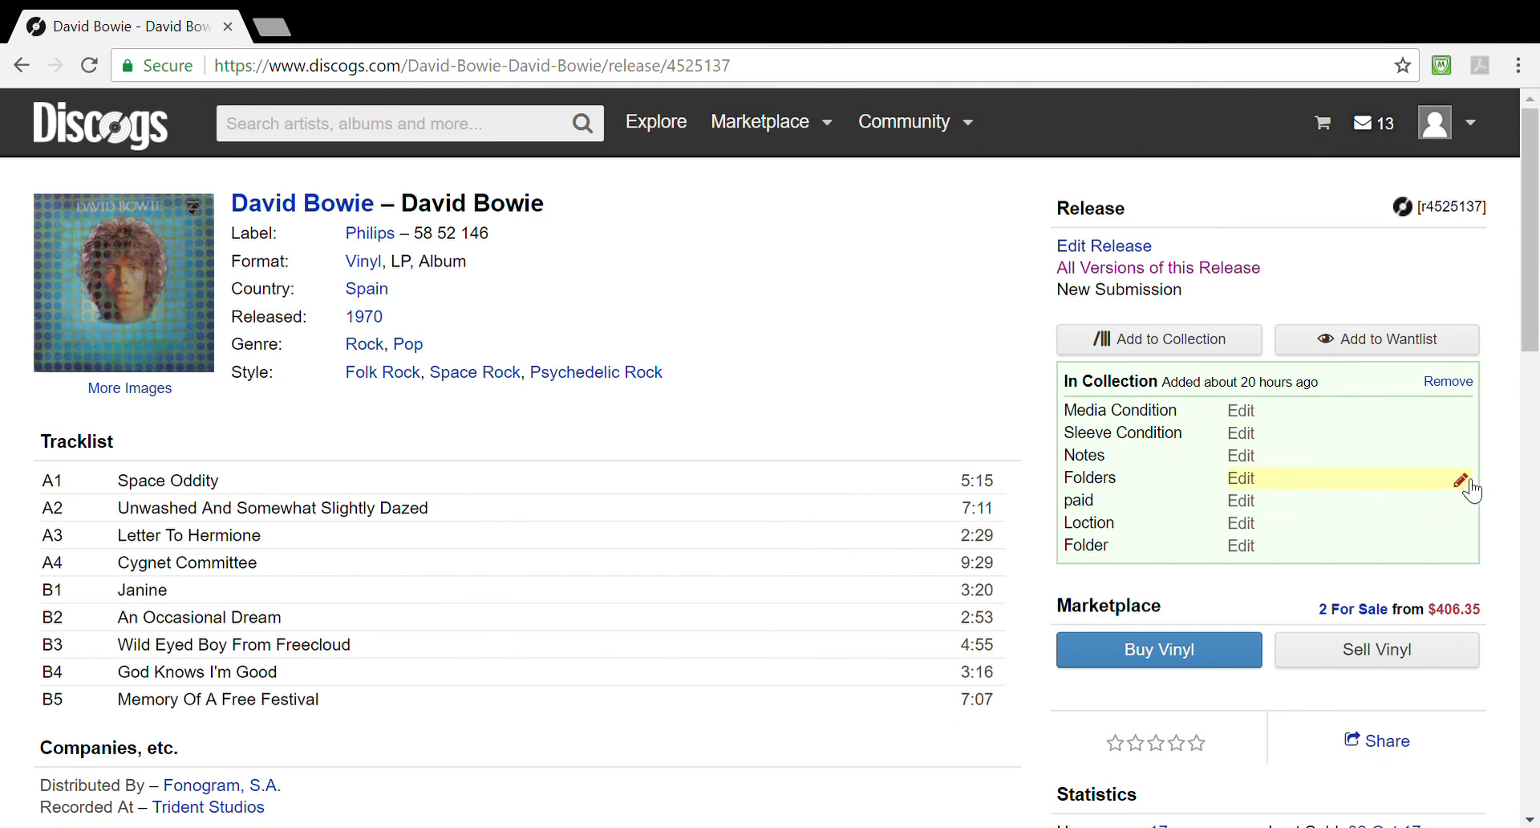
left_click(1464, 479)
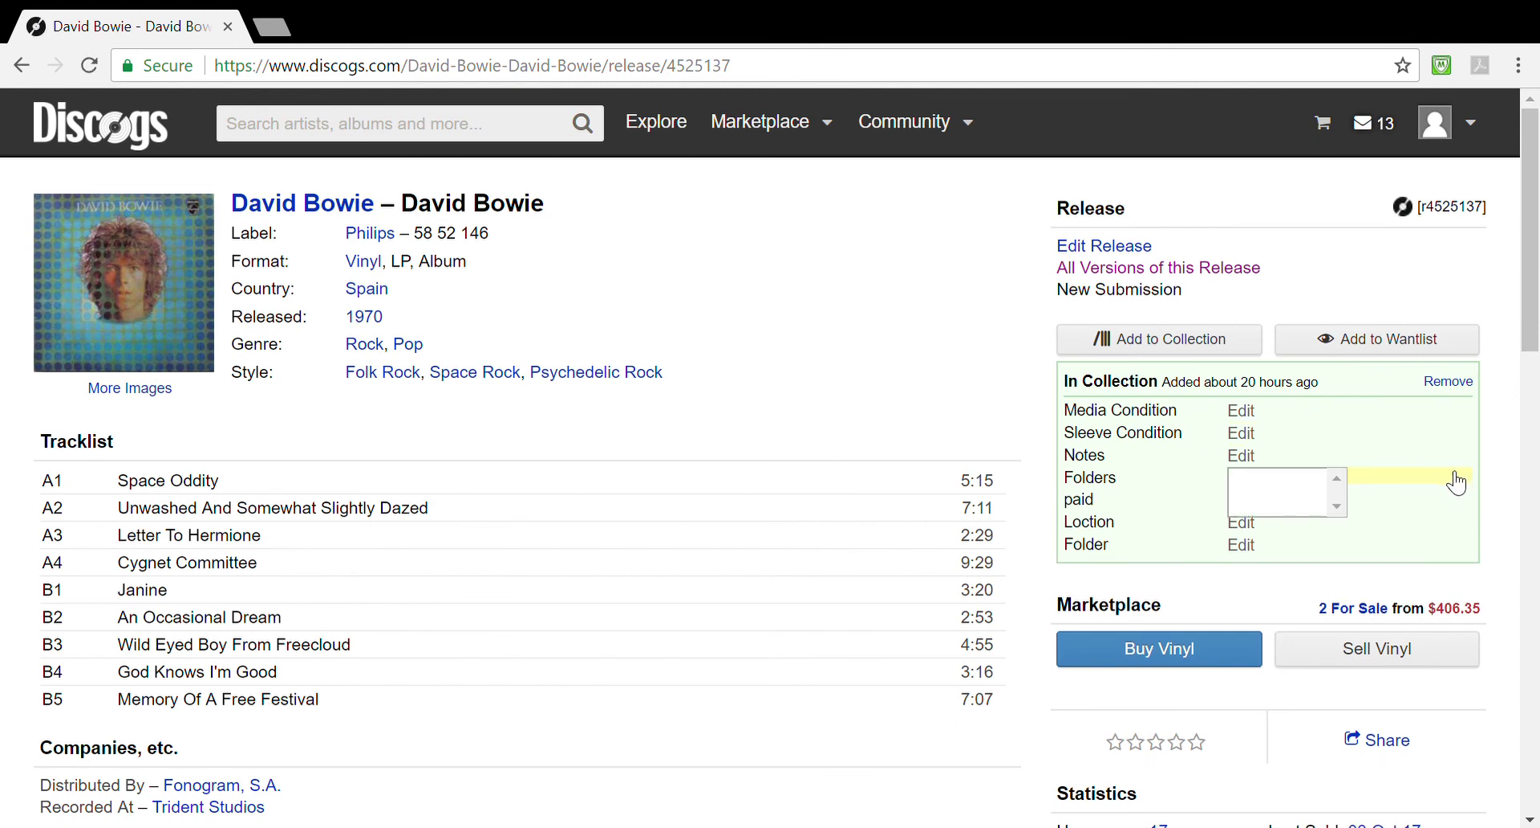
left_click(1278, 480)
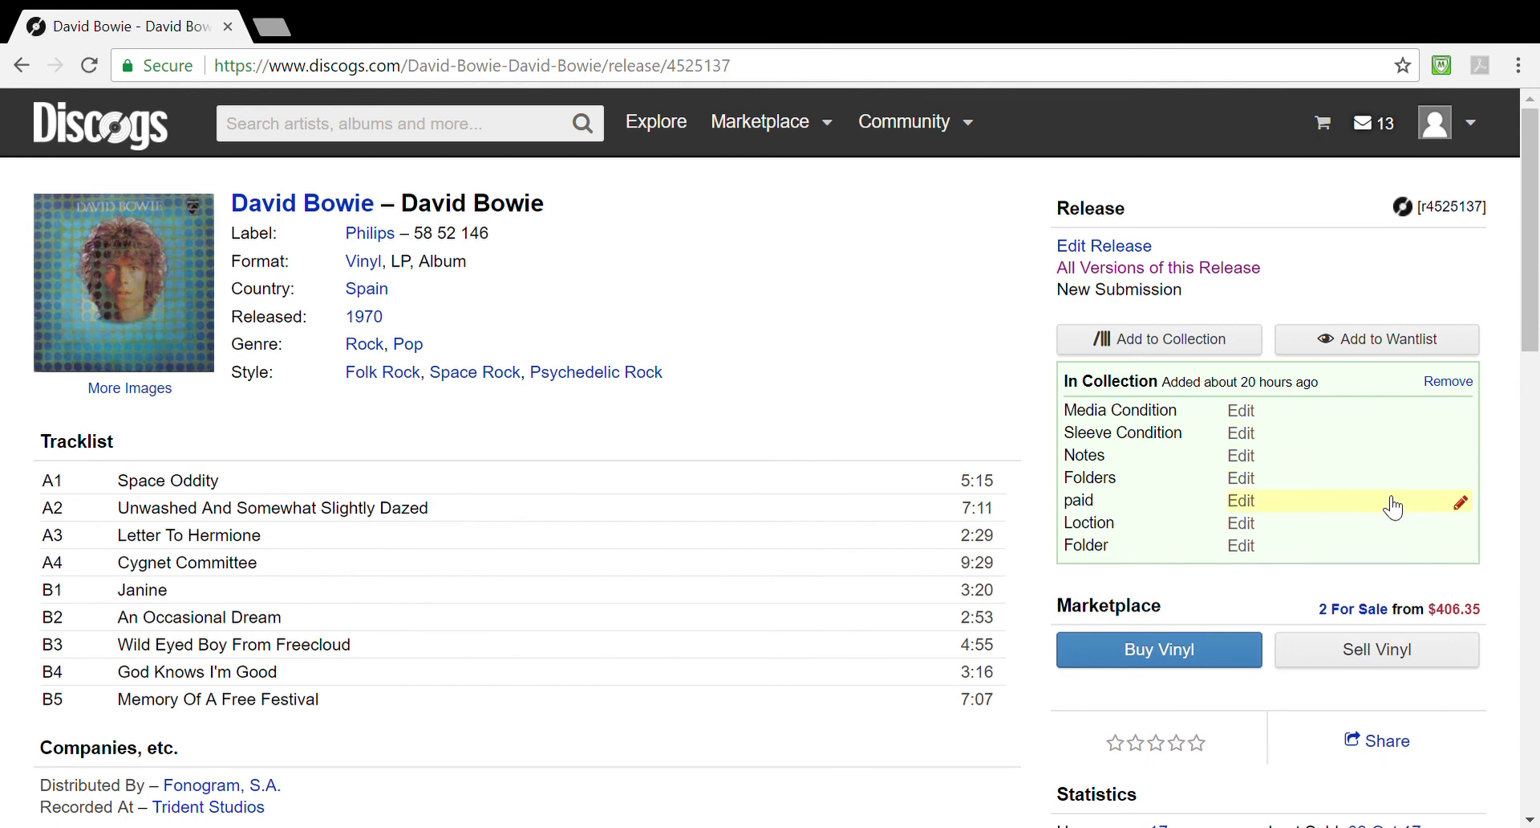
left_click(1464, 554)
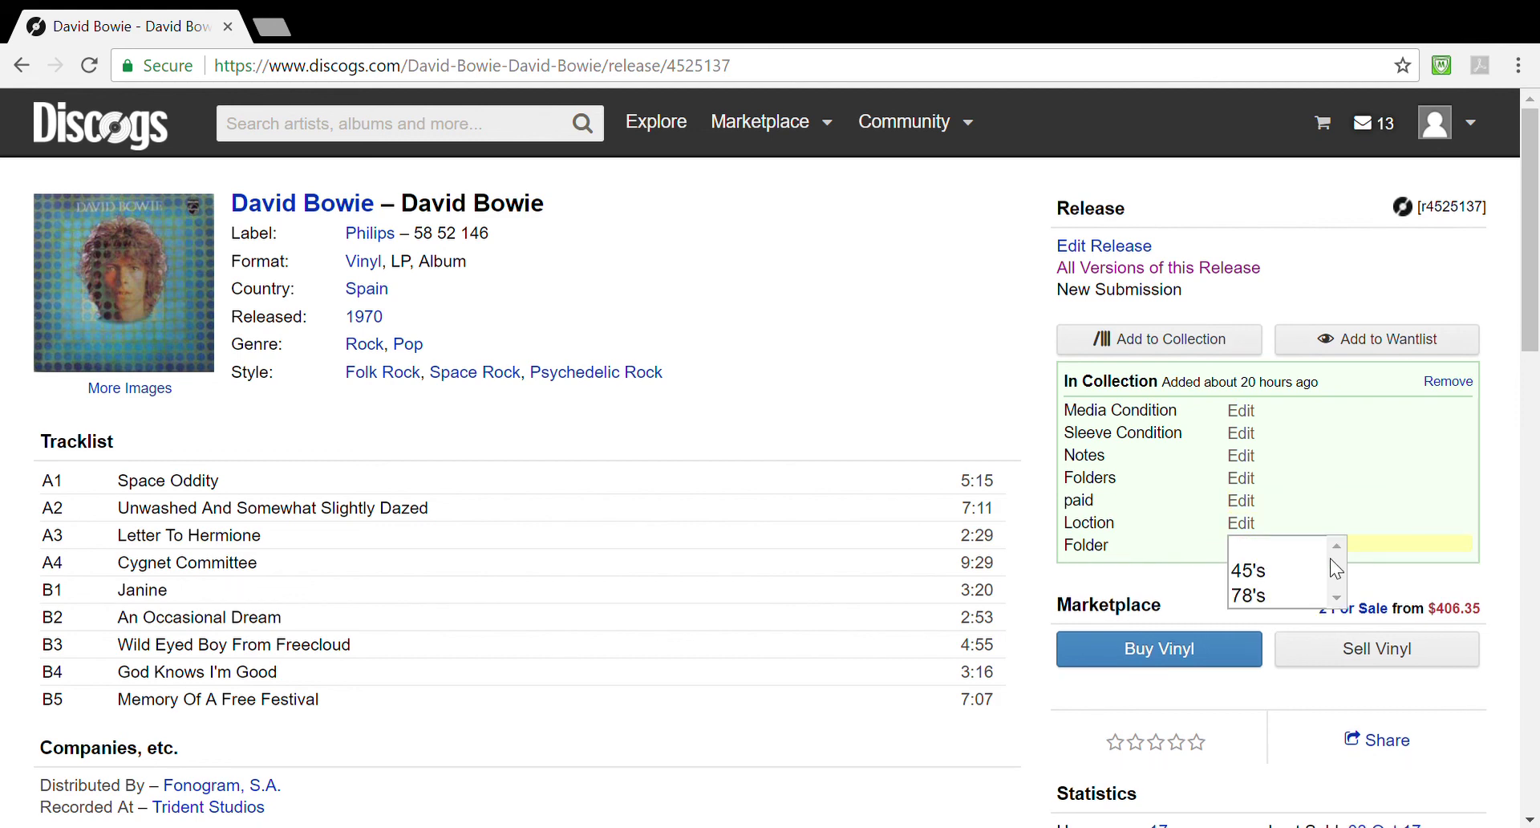
left_click(1255, 571)
left_click(1253, 574)
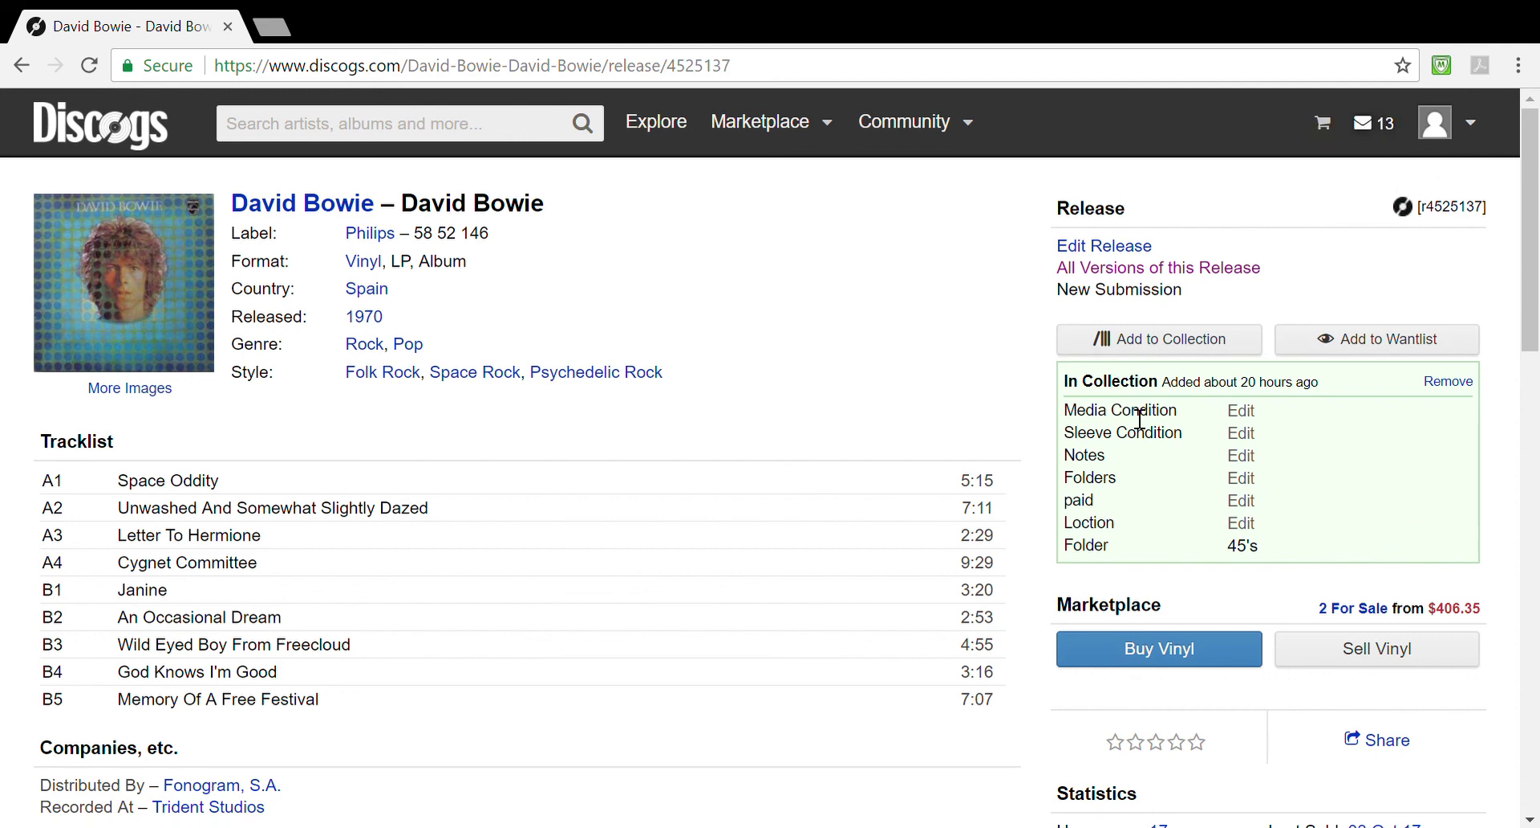
Step: Return to the collection list and open the custom fields management page
left_click(1473, 127)
left_click(1396, 217)
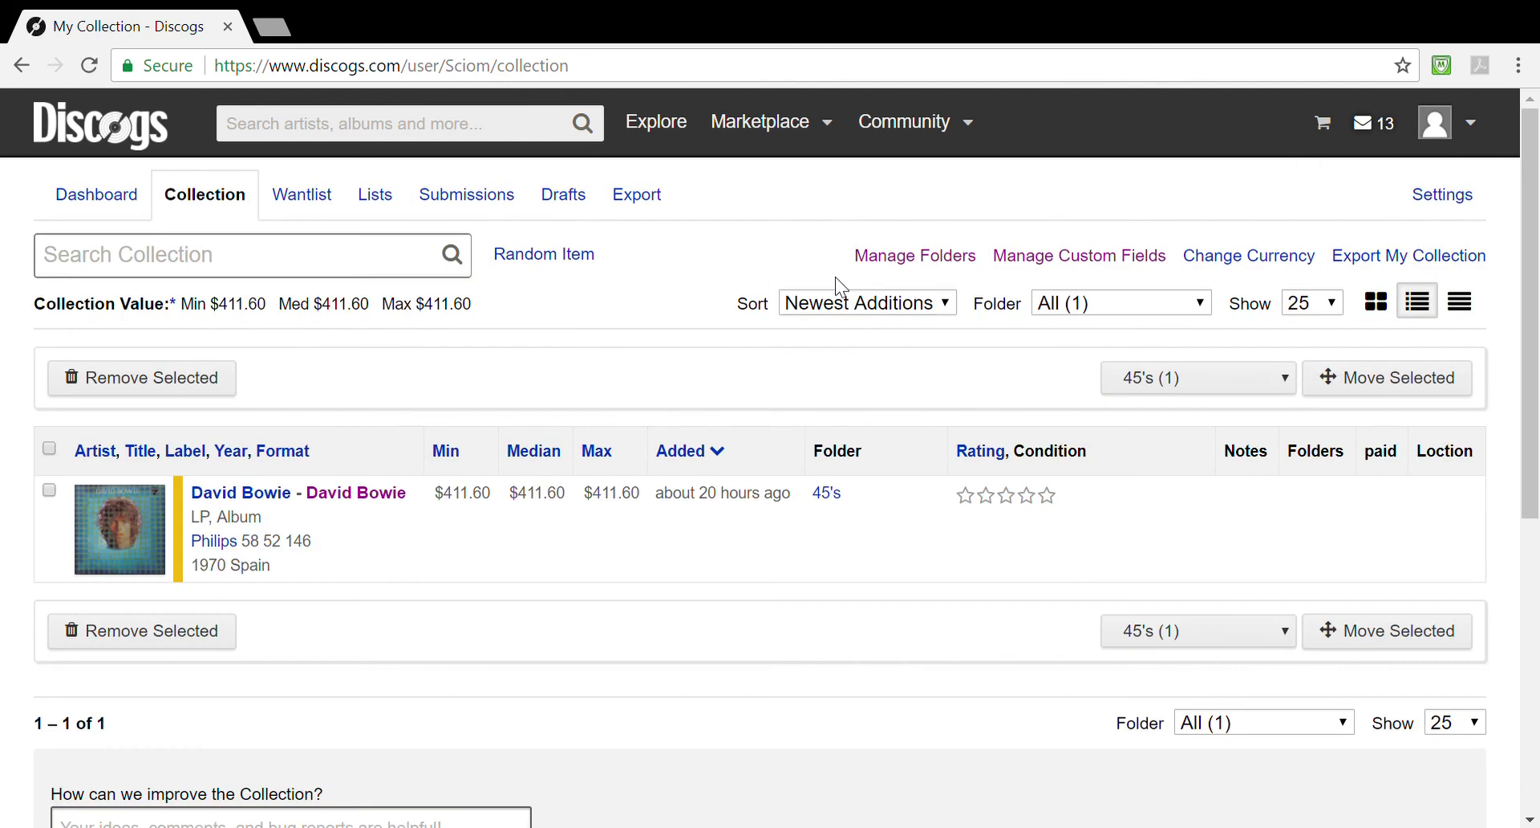
left_click(1065, 258)
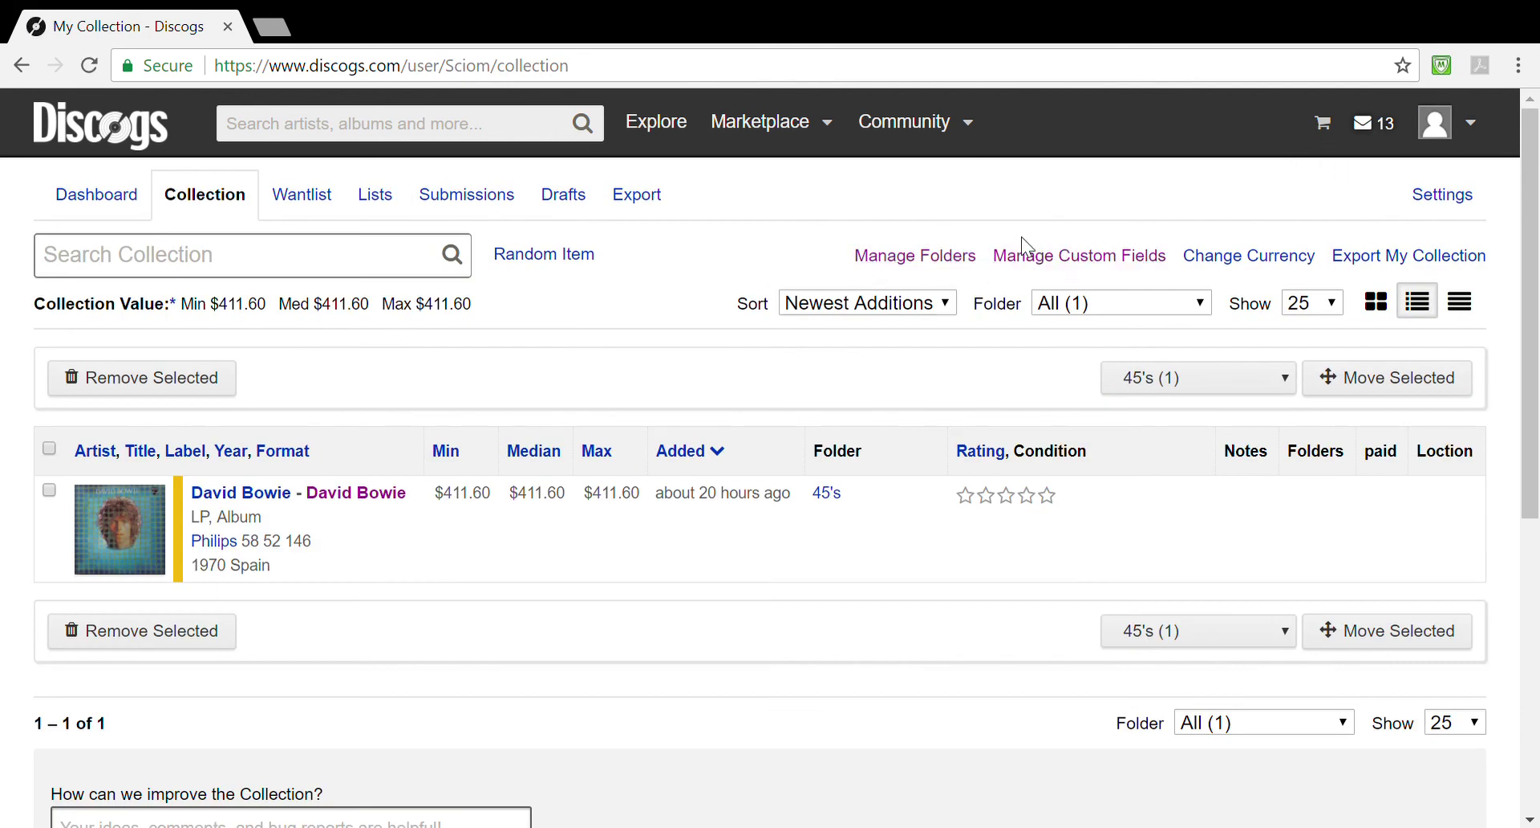